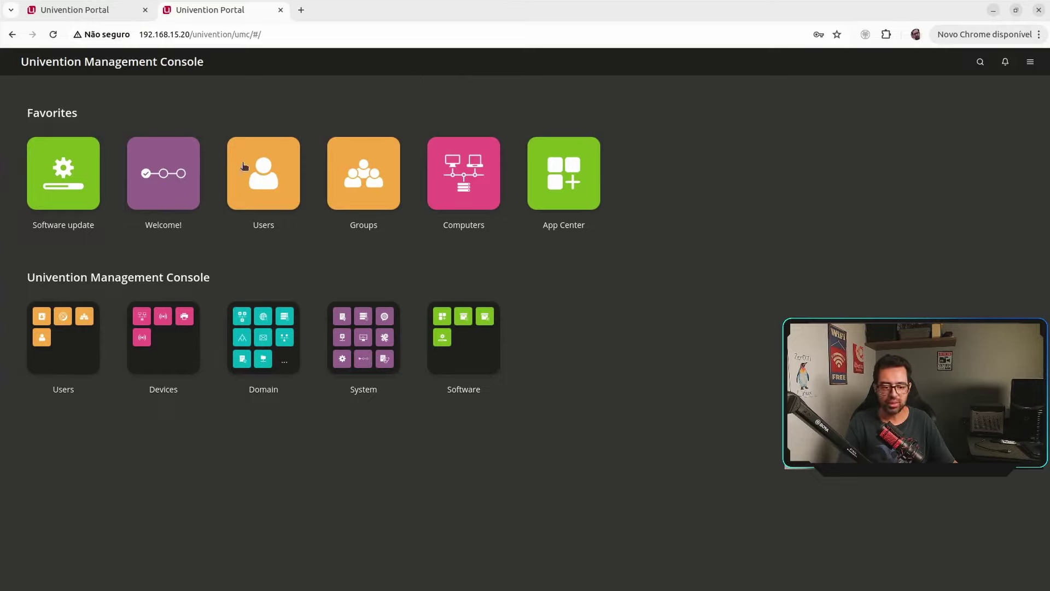
{"action": "left_click", "coordinate": [265, 180]}
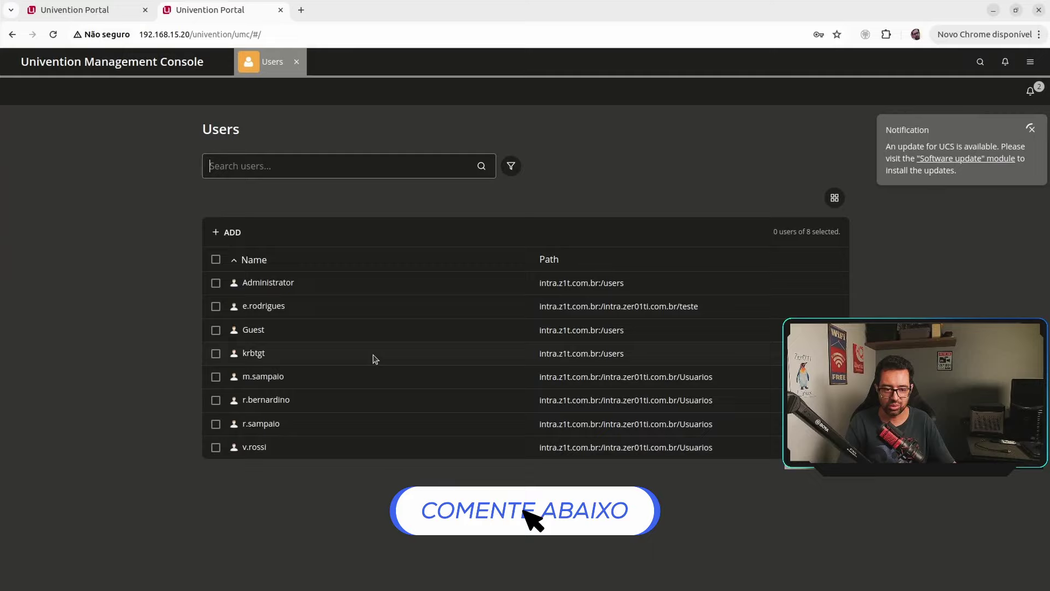
{"action": "left_click", "coordinate": [295, 61]}
{"action": "left_click", "coordinate": [359, 183]}
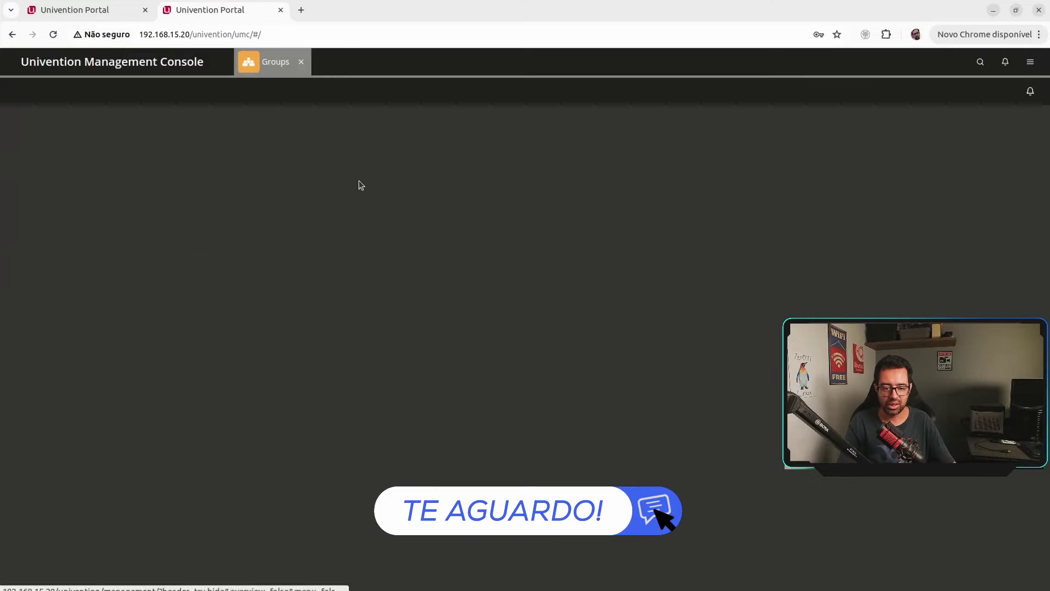
{"action": "scroll", "coordinate": [483, 347], "scroll_direction": "down", "scroll_amount": 2}
{"action": "scroll", "coordinate": [484, 348], "scroll_direction": "down", "scroll_amount": 8}
{"action": "scroll", "coordinate": [461, 380], "scroll_direction": "up", "scroll_amount": 7}
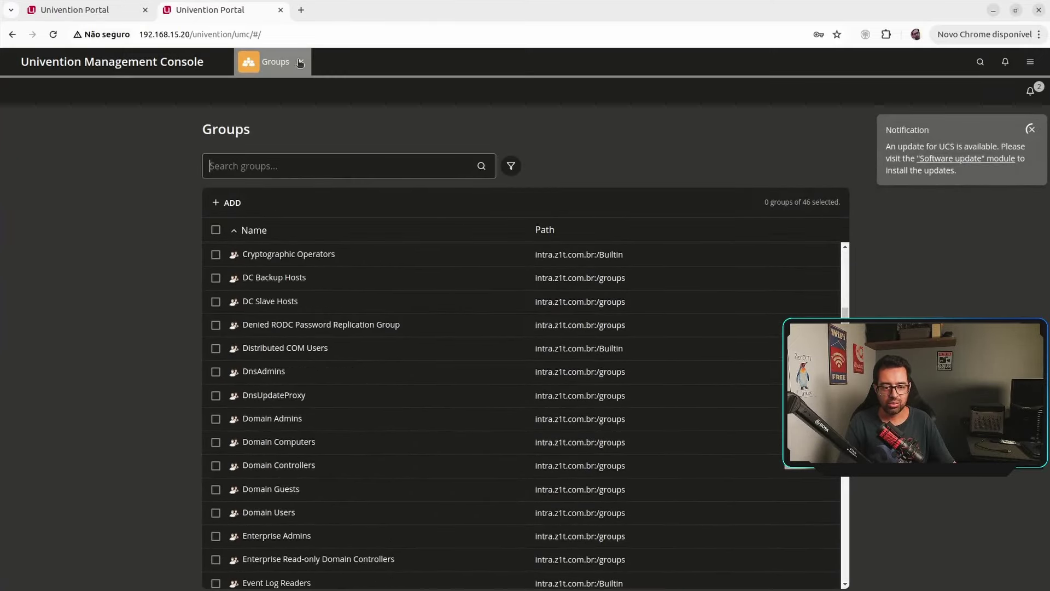
{"action": "left_click", "coordinate": [300, 61]}
{"action": "left_click", "coordinate": [470, 187]}
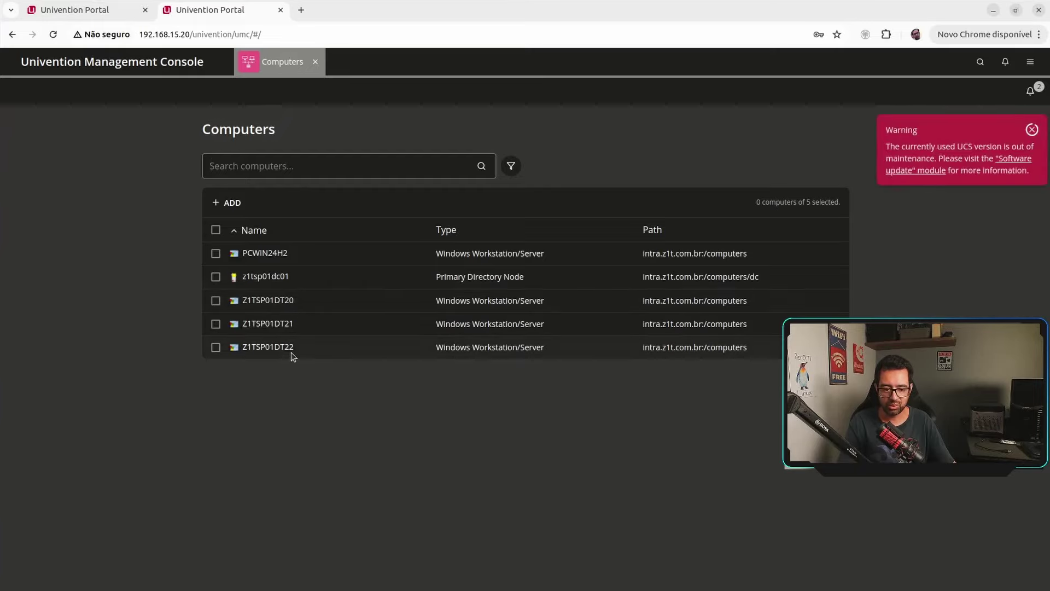
{"action": "left_click", "coordinate": [315, 62]}
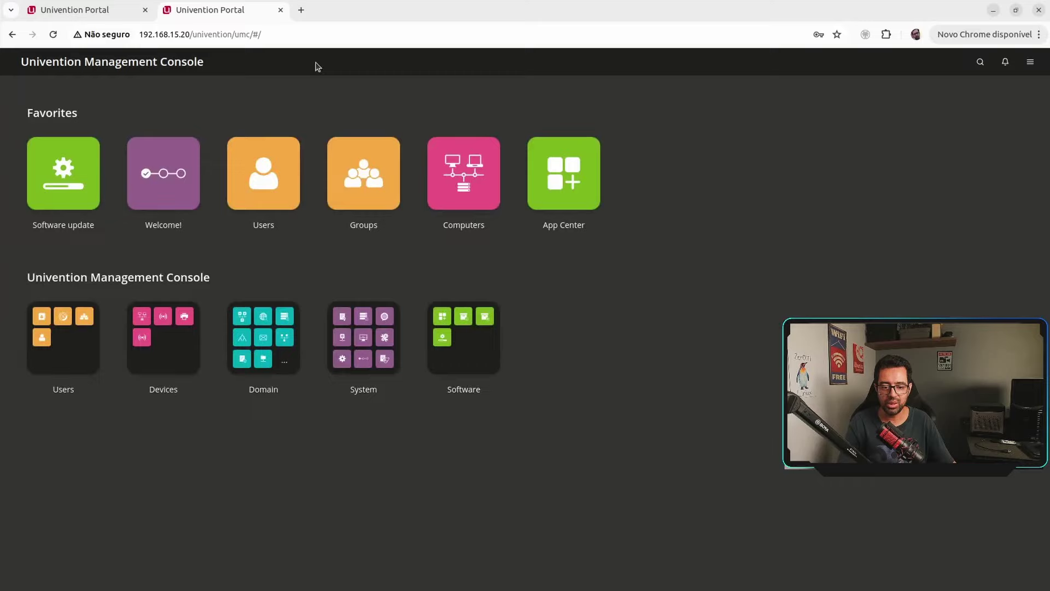
{"action": "left_click", "coordinate": [556, 174]}
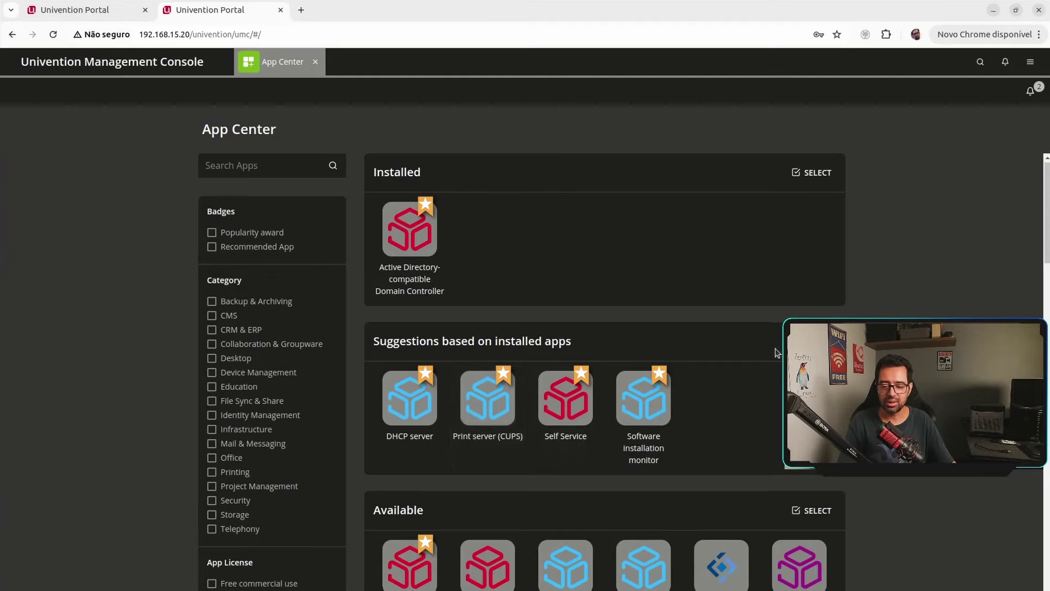
{"action": "scroll", "coordinate": [713, 304], "scroll_direction": "down", "scroll_amount": 3}
{"action": "scroll", "coordinate": [738, 270], "scroll_direction": "down", "scroll_amount": 10}
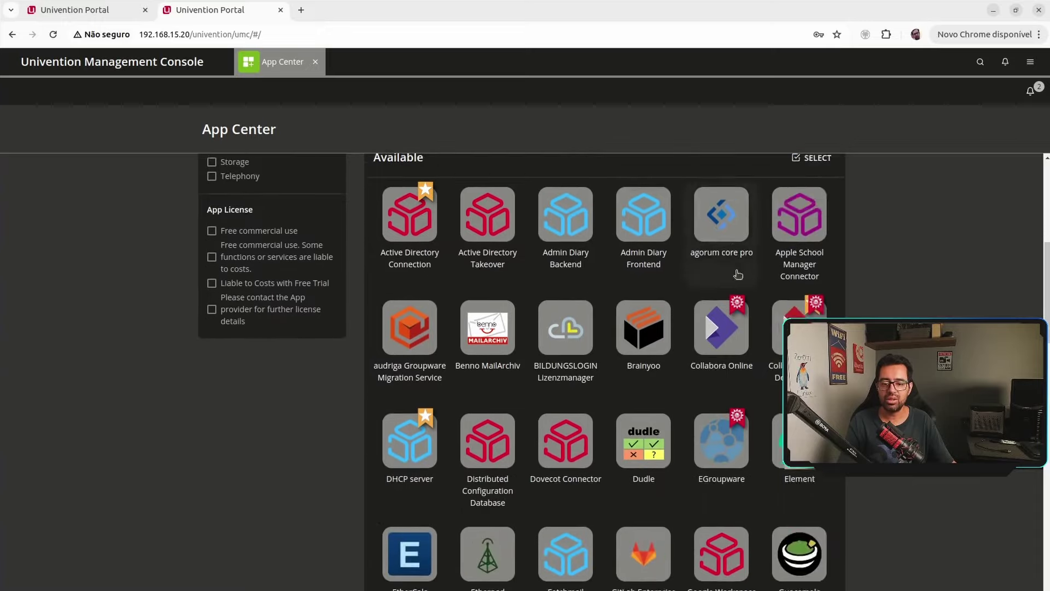
{"action": "scroll", "coordinate": [709, 319], "scroll_direction": "up", "scroll_amount": 10}
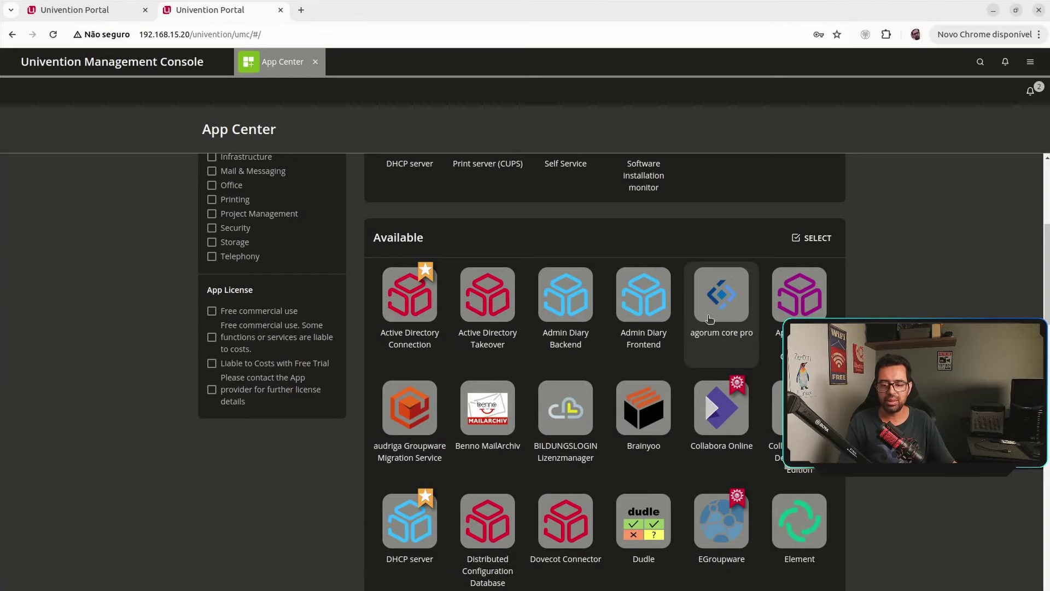
{"action": "scroll", "coordinate": [709, 319], "scroll_direction": "down", "scroll_amount": 6}
{"action": "scroll", "coordinate": [706, 341], "scroll_direction": "down", "scroll_amount": 2}
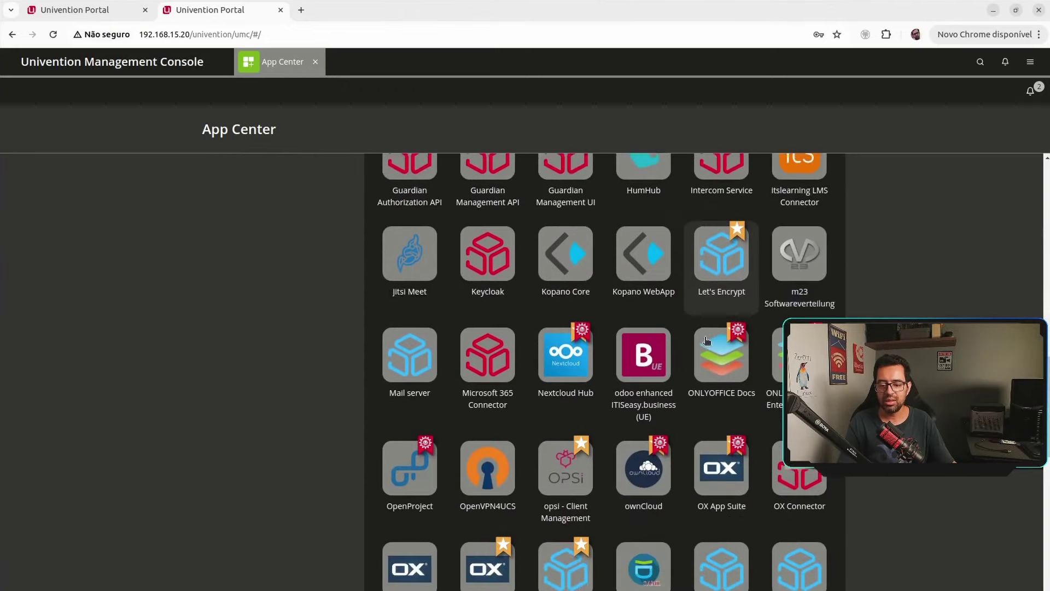
{"action": "scroll", "coordinate": [706, 340], "scroll_direction": "down", "scroll_amount": 1}
{"action": "scroll", "coordinate": [678, 314], "scroll_direction": "down", "scroll_amount": 3}
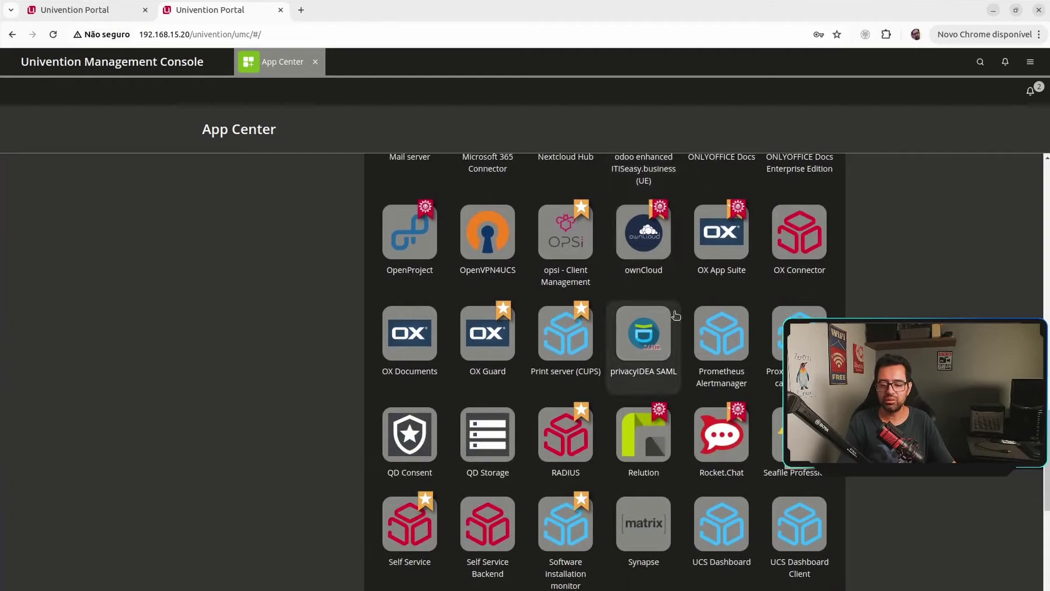
{"action": "scroll", "coordinate": [676, 315], "scroll_direction": "down", "scroll_amount": 6}
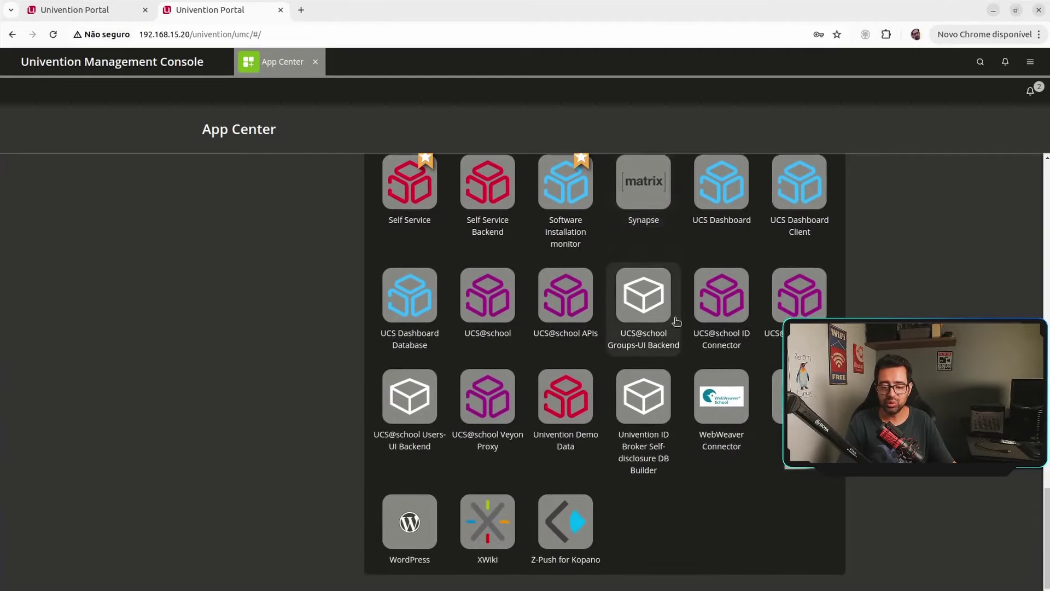
{"action": "left_click", "coordinate": [315, 61]}
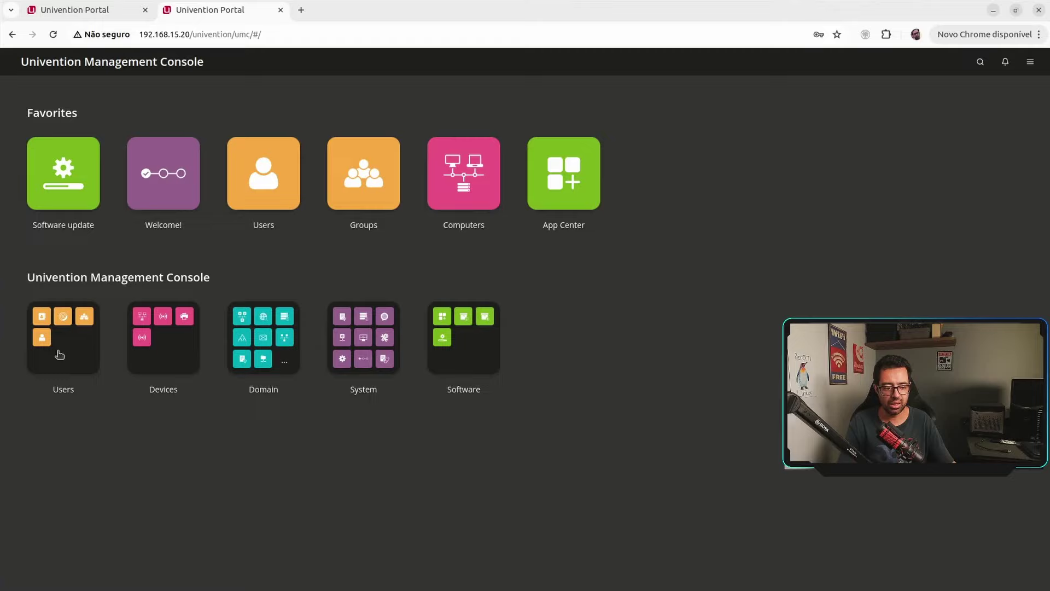
{"action": "left_click", "coordinate": [72, 348]}
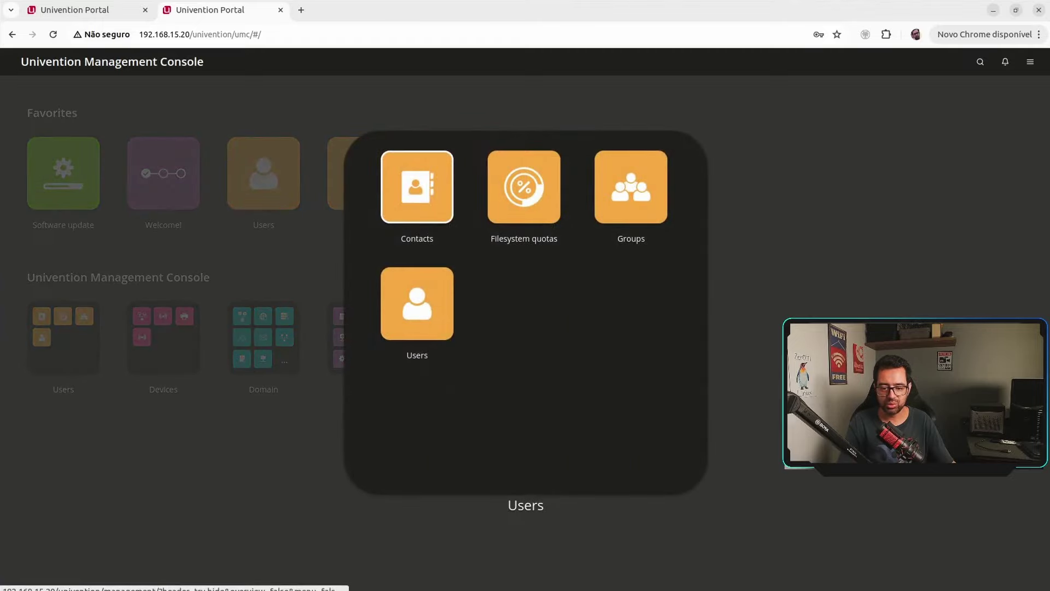
{"action": "left_click", "coordinate": [724, 328]}
{"action": "left_click", "coordinate": [176, 343]}
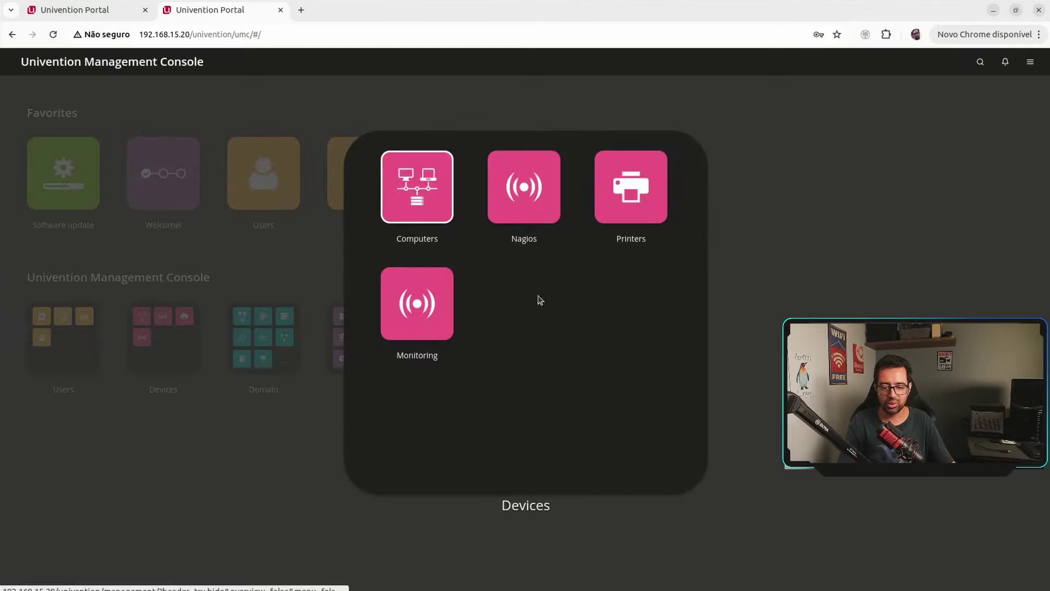
{"action": "left_click", "coordinate": [323, 328]}
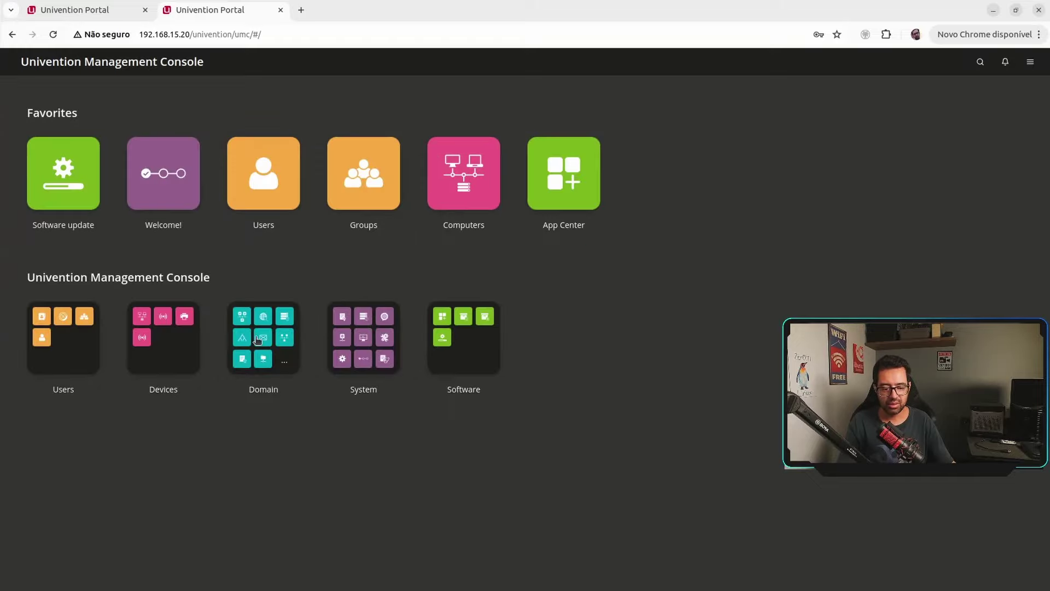
{"action": "left_click", "coordinate": [258, 340]}
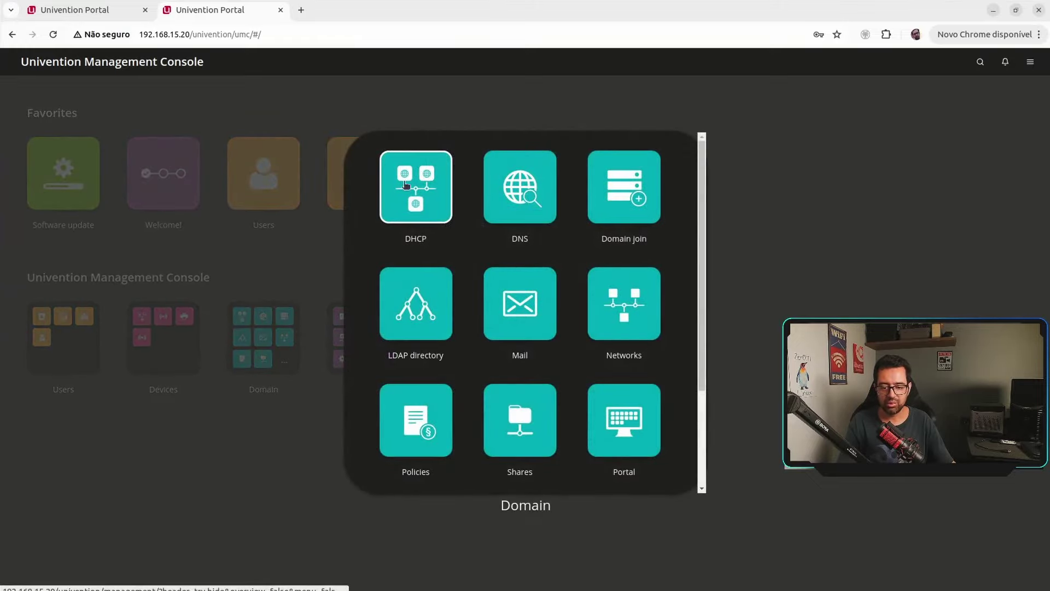
{"action": "left_click", "coordinate": [522, 189]}
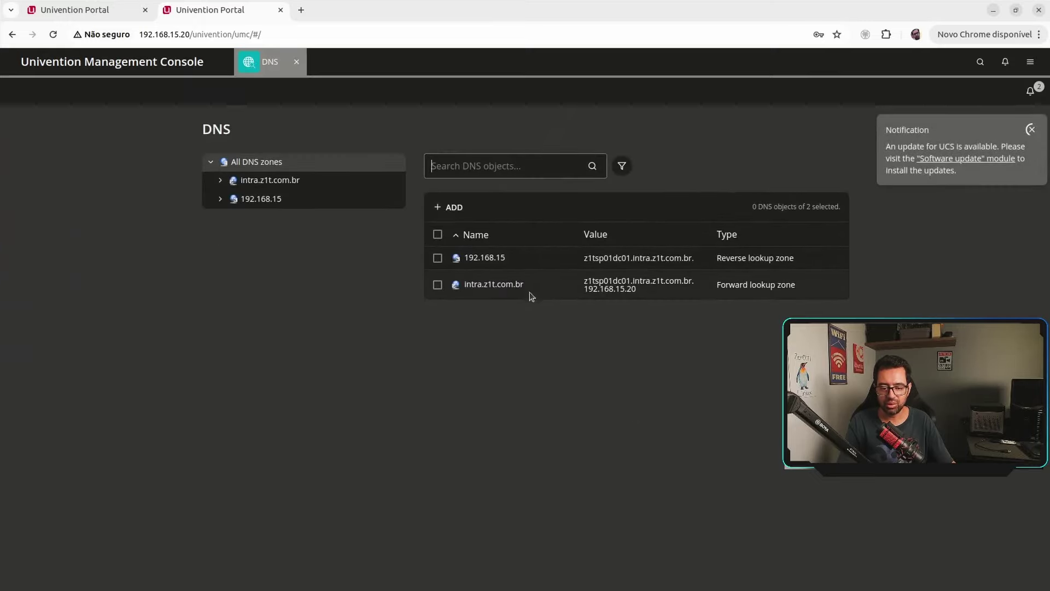
{"action": "left_click", "coordinate": [296, 63]}
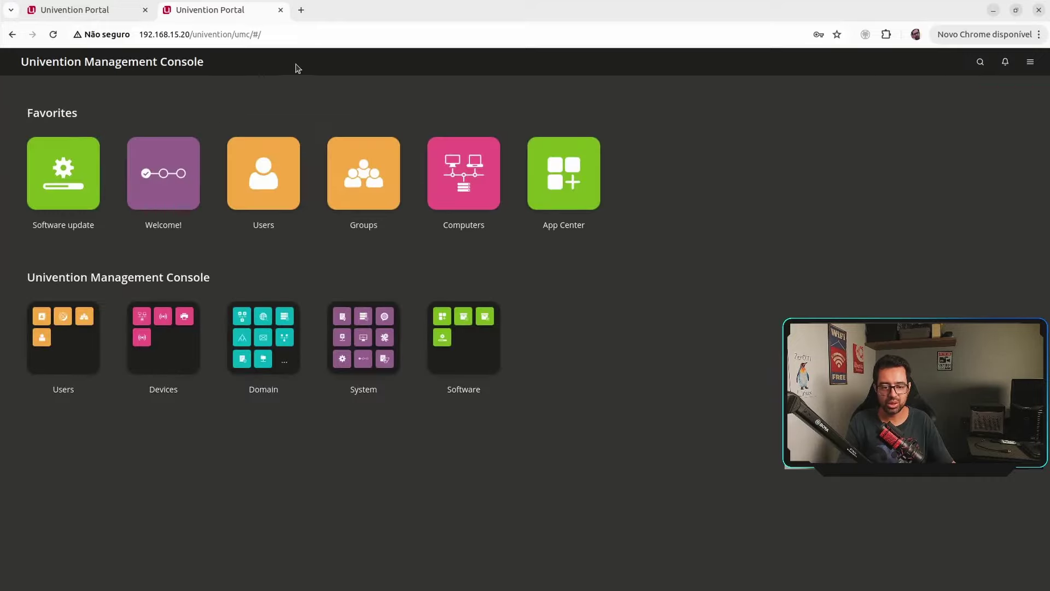
{"action": "left_click", "coordinate": [366, 353]}
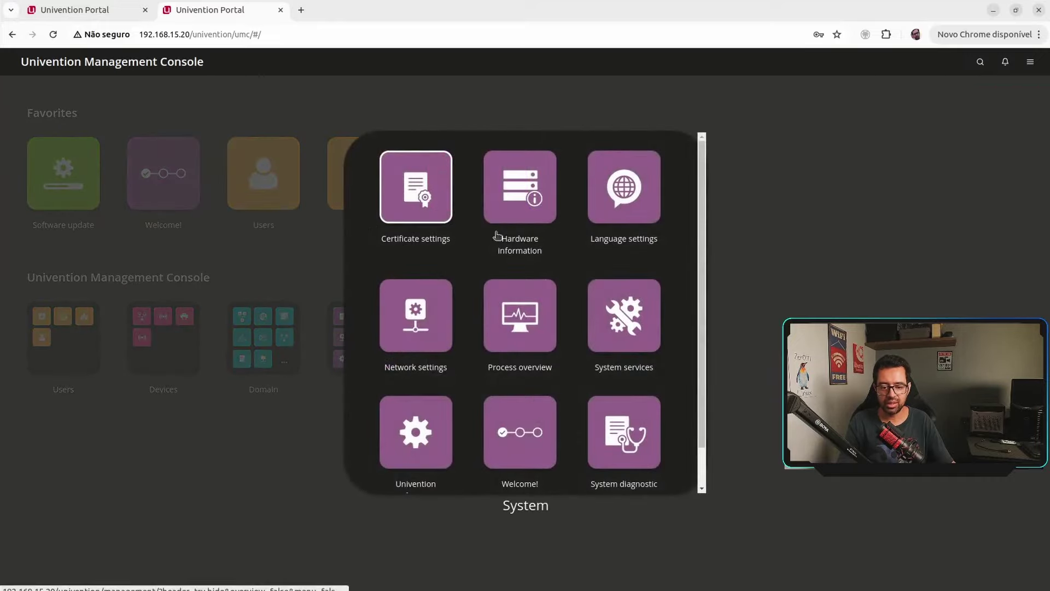
{"action": "left_click", "coordinate": [423, 317]}
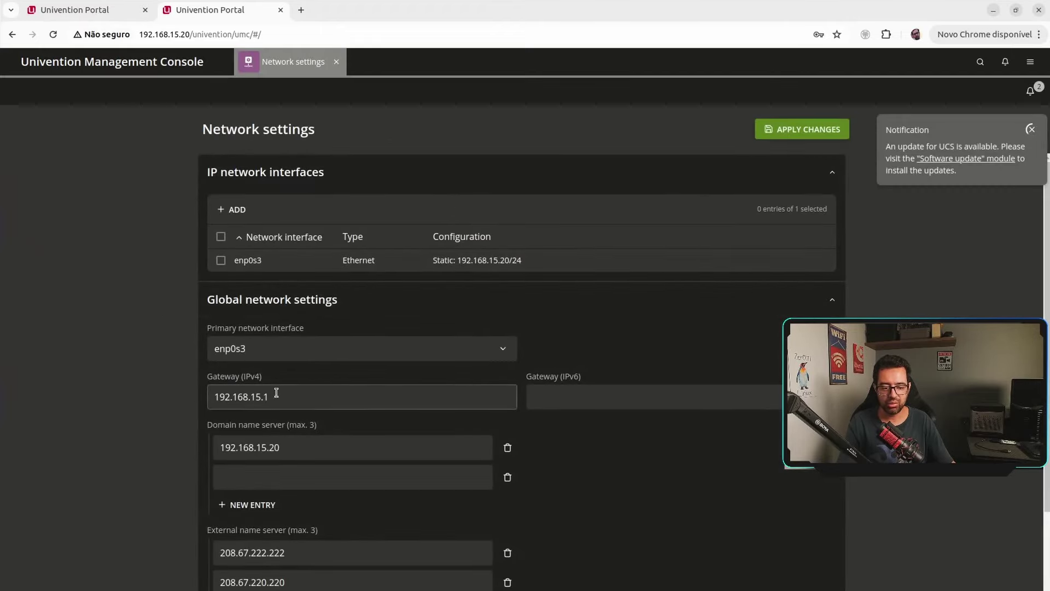
{"action": "scroll", "coordinate": [387, 368], "scroll_direction": "down", "scroll_amount": 2}
{"action": "scroll", "coordinate": [386, 443], "scroll_direction": "up", "scroll_amount": 2}
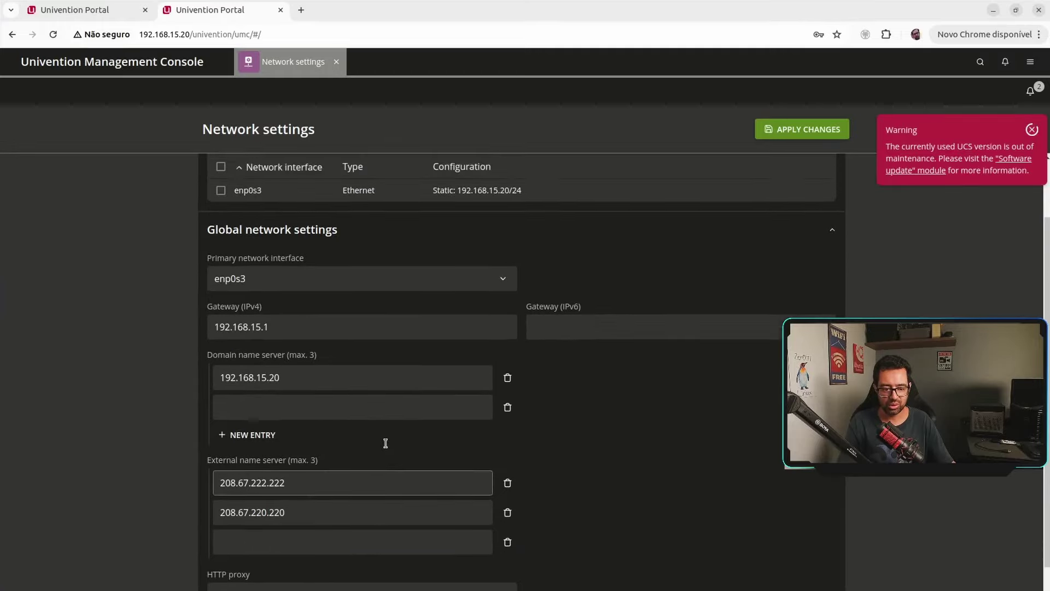
{"action": "left_click", "coordinate": [336, 65]}
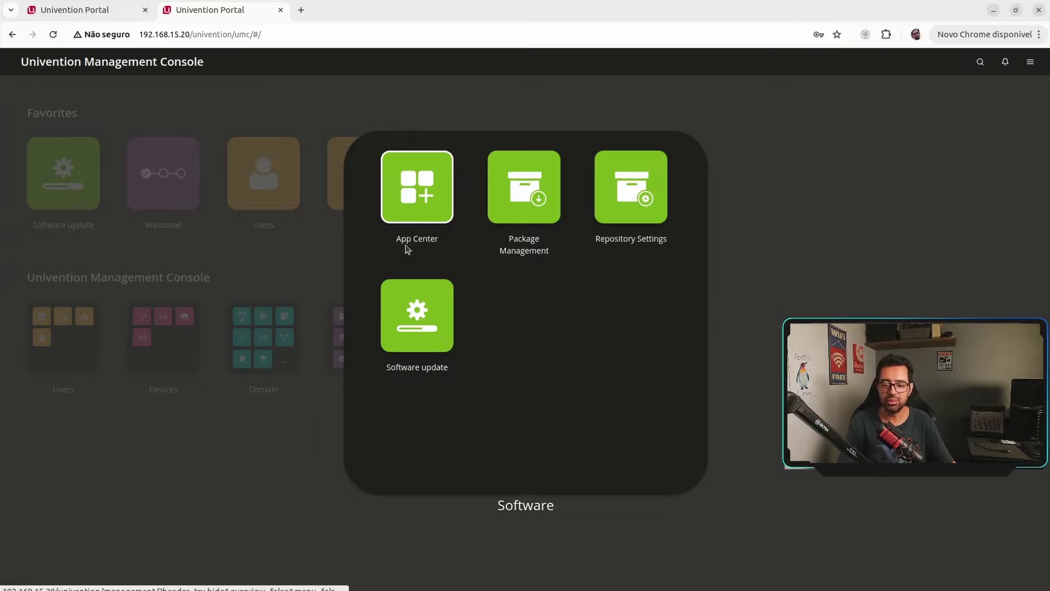
{"action": "left_click", "coordinate": [759, 327]}
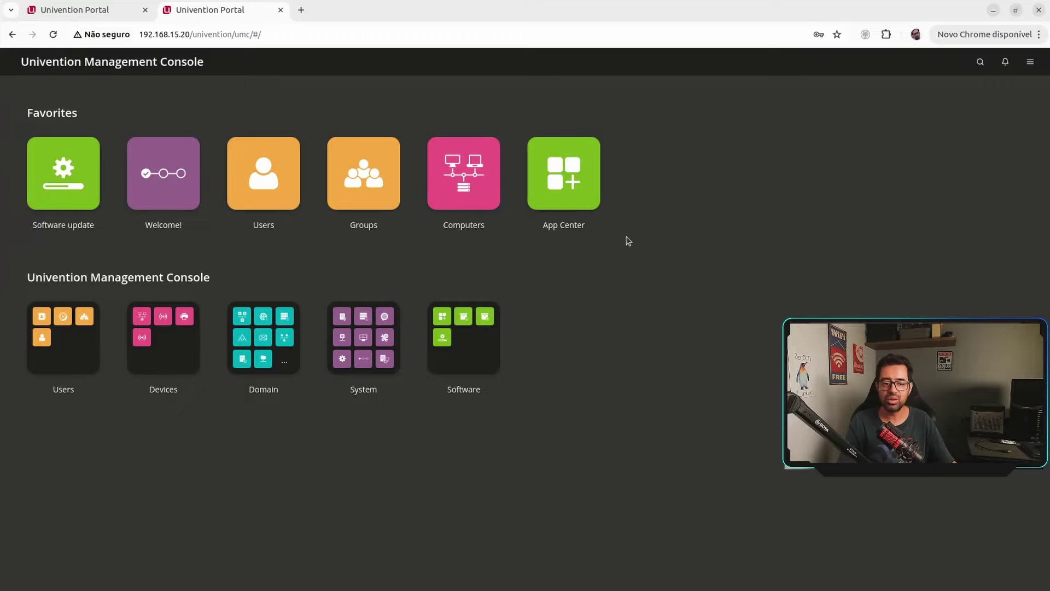
List the eight domain user accounts and their paths in the Users module, then close the Users tab.
{"action": "left_click", "coordinate": [255, 187]}
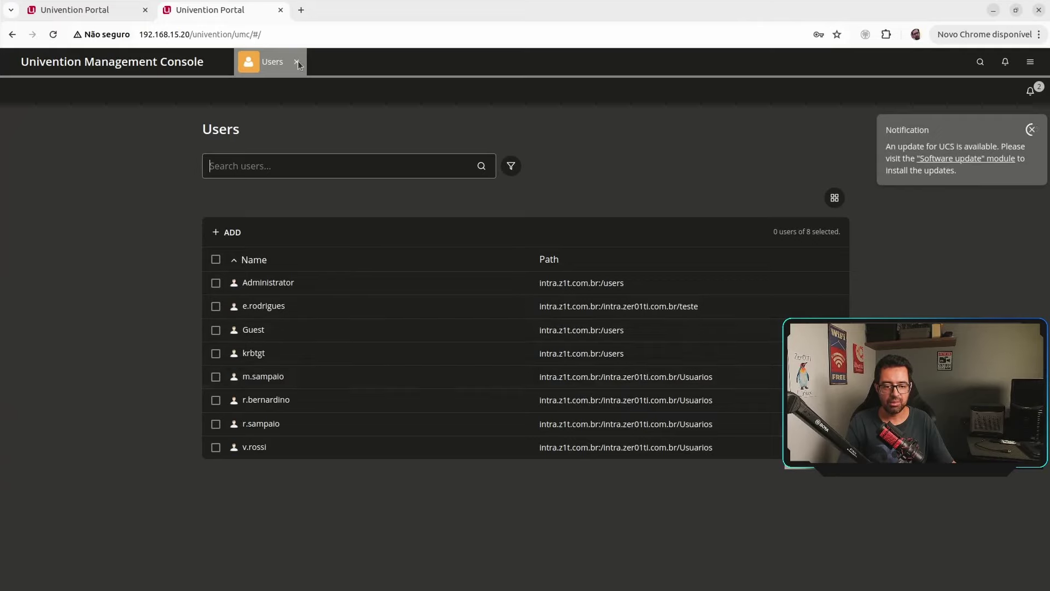
{"action": "left_click", "coordinate": [296, 62]}
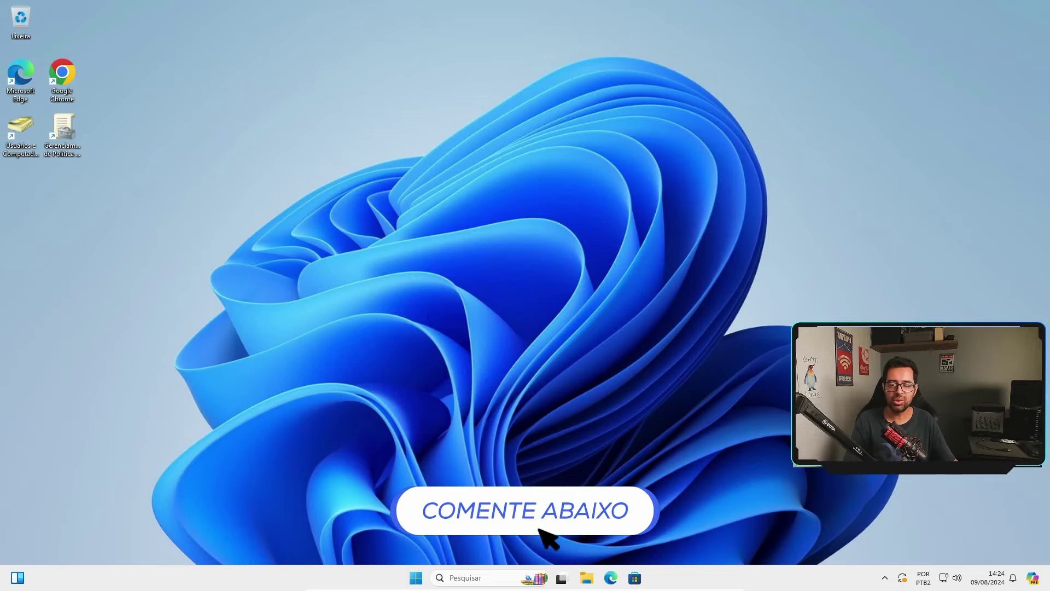
Open this computer's System Properties from This PC in File Explorer to see its domain settings.
{"action": "left_click", "coordinate": [594, 581]}
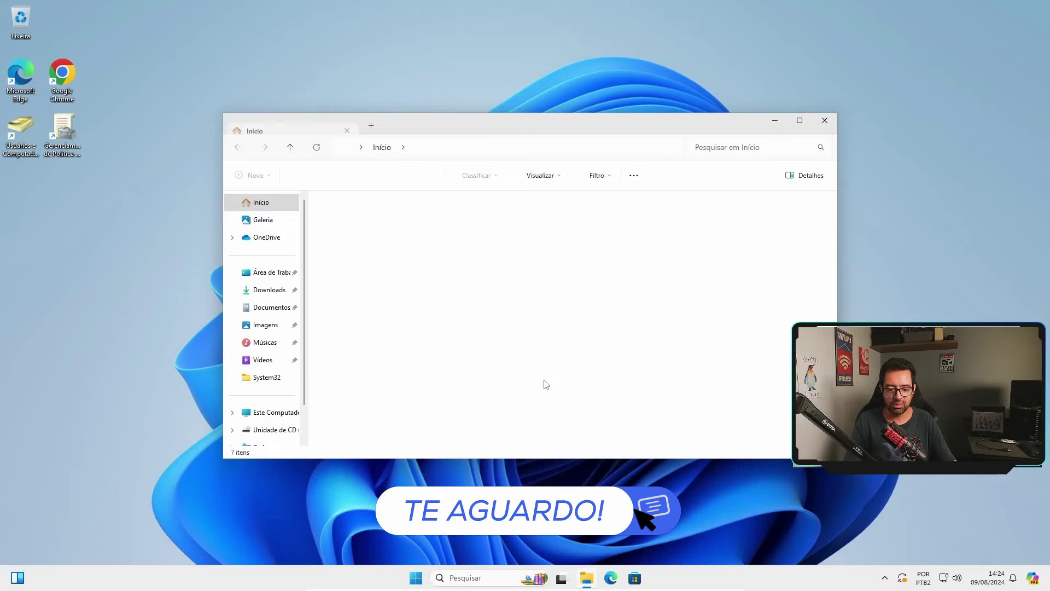
{"action": "left_click", "coordinate": [268, 412]}
{"action": "right_click", "coordinate": [268, 414]}
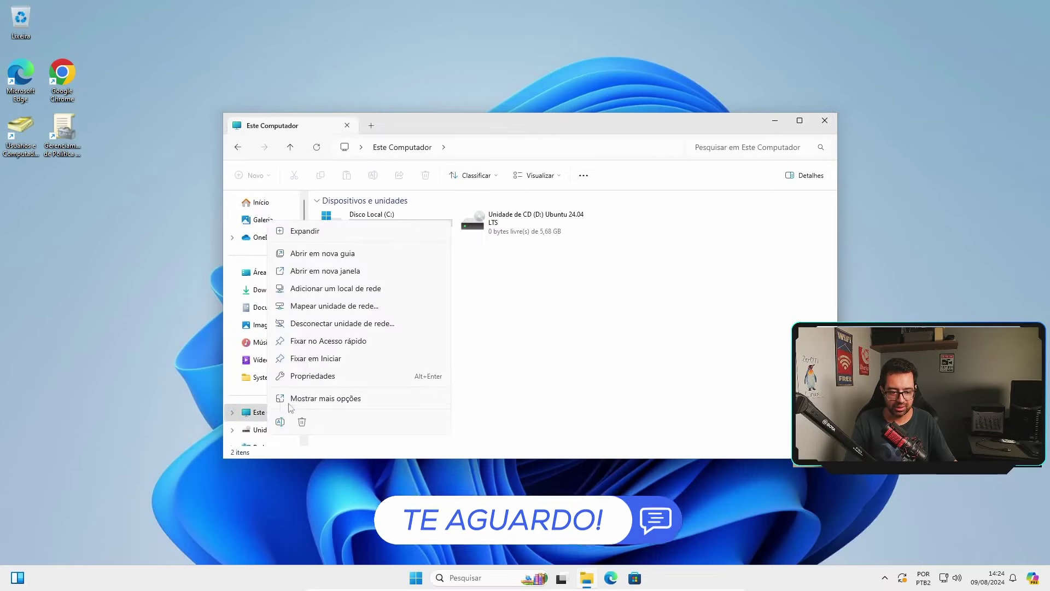
{"action": "left_click", "coordinate": [338, 376]}
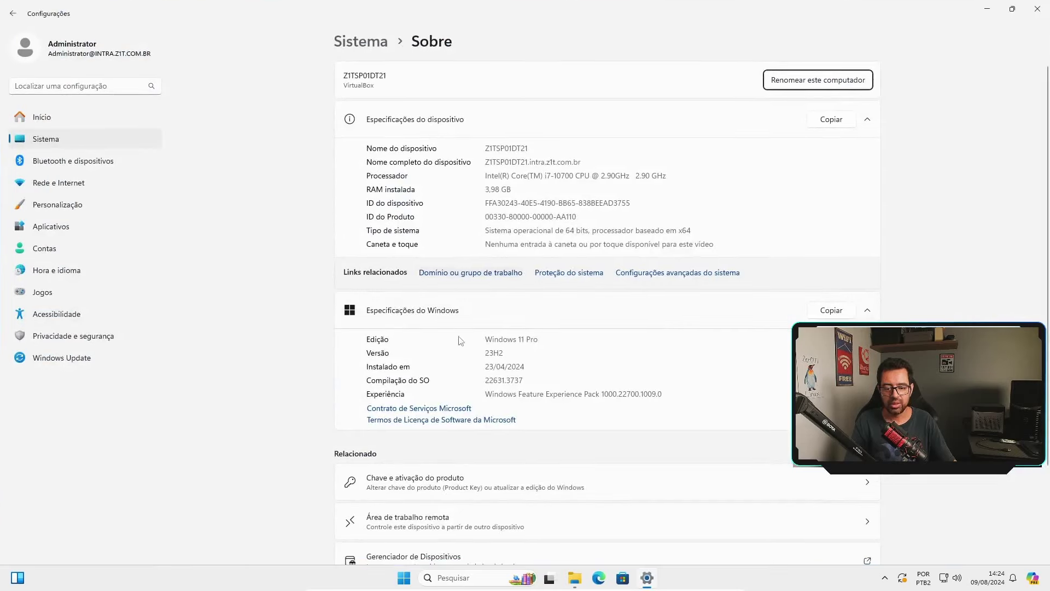
{"action": "left_click", "coordinate": [471, 274]}
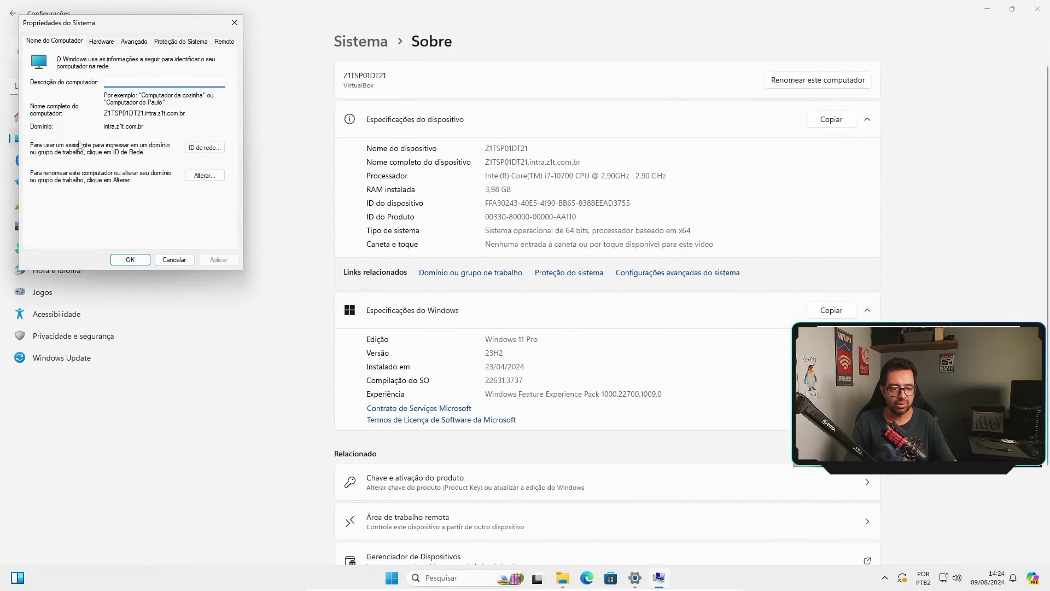
Check the intra.z1t.com.br domain name and cancel System Properties without changes.
{"action": "left_click_drag", "start_coordinate": [120, 26], "coordinate": [490, 92]}
{"action": "left_click_drag", "start_coordinate": [485, 191], "coordinate": [499, 188]}
{"action": "left_click", "coordinate": [487, 193]}
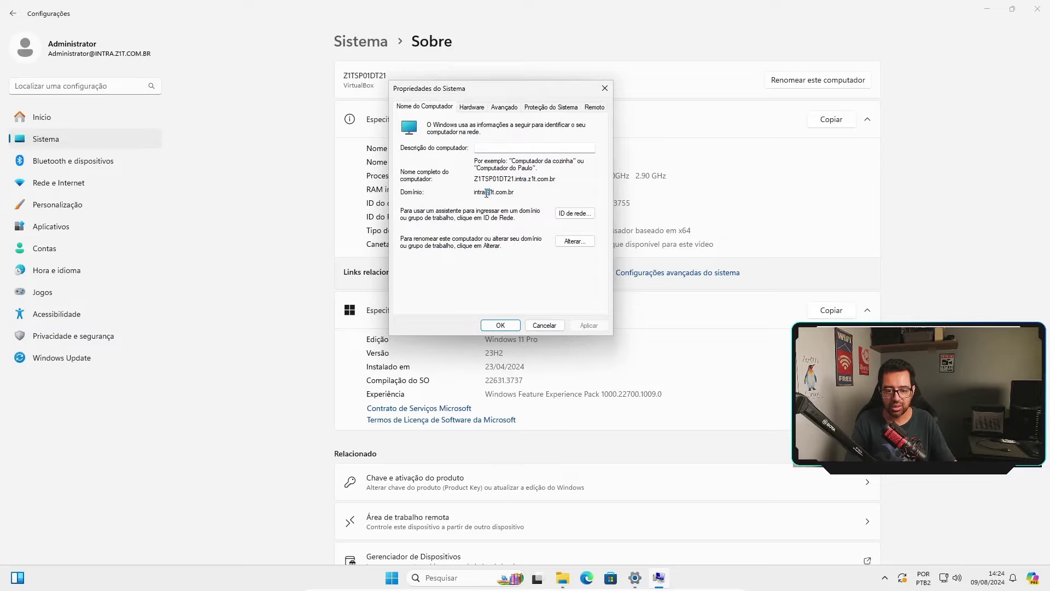
{"action": "left_click", "coordinate": [548, 323]}
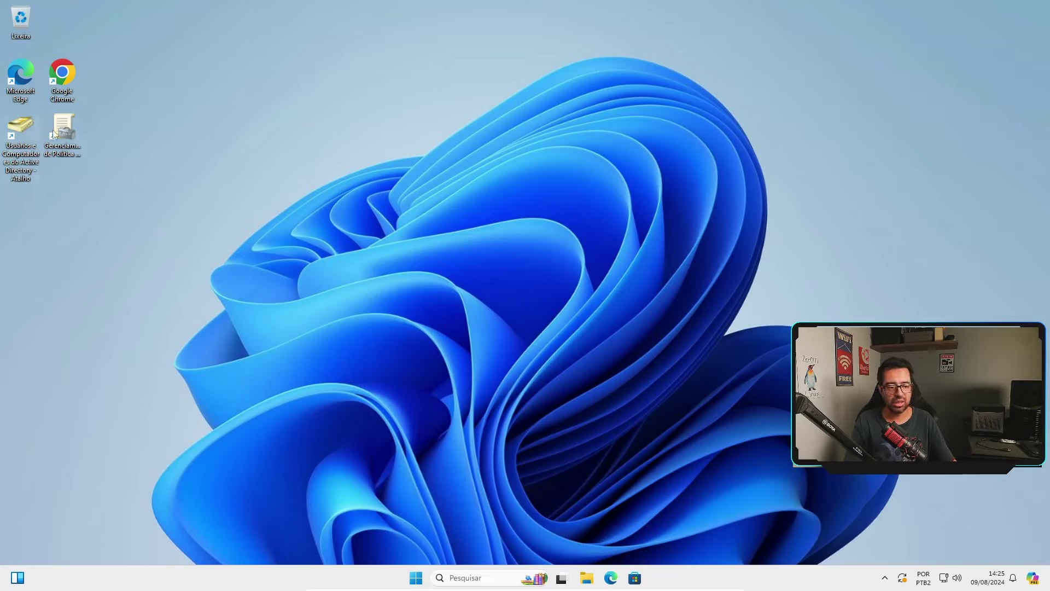
Open Active Directory Users and Computers and browse the Grupos, teste and Usuarios units.
{"action": "double_click", "coordinate": [15, 128]}
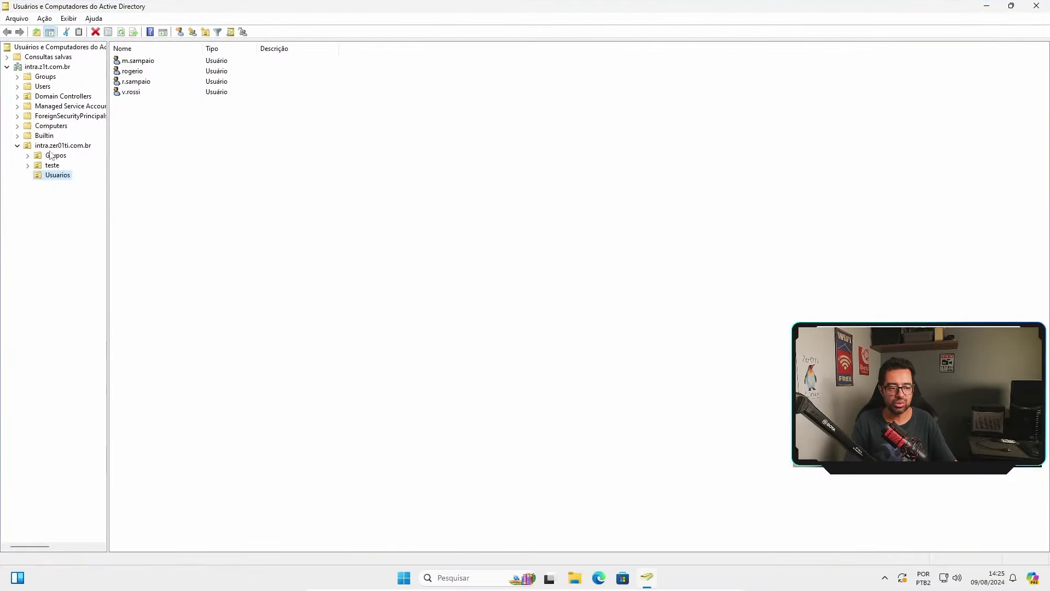
{"action": "left_click", "coordinate": [53, 155]}
{"action": "left_click", "coordinate": [53, 165]}
{"action": "left_click", "coordinate": [59, 176]}
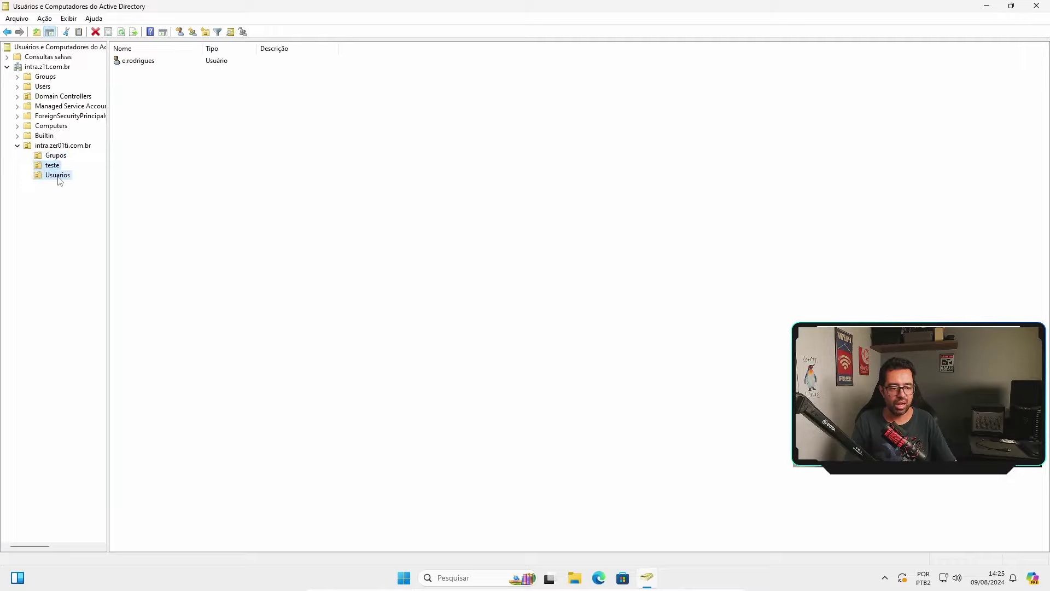
{"action": "right_click", "coordinate": [162, 150]}
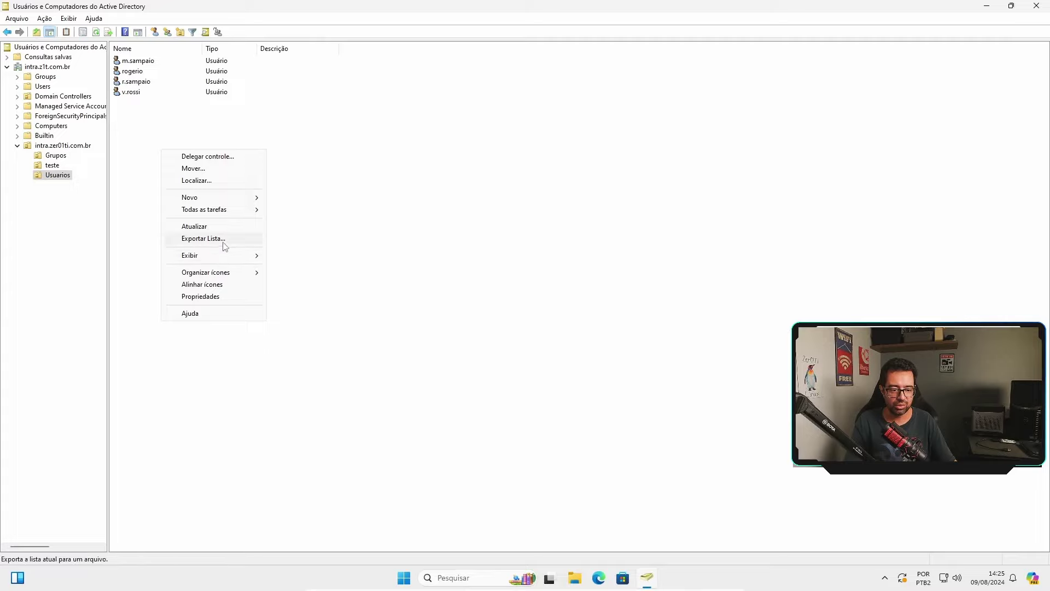
{"action": "mouse_move", "coordinate": [253, 197]}
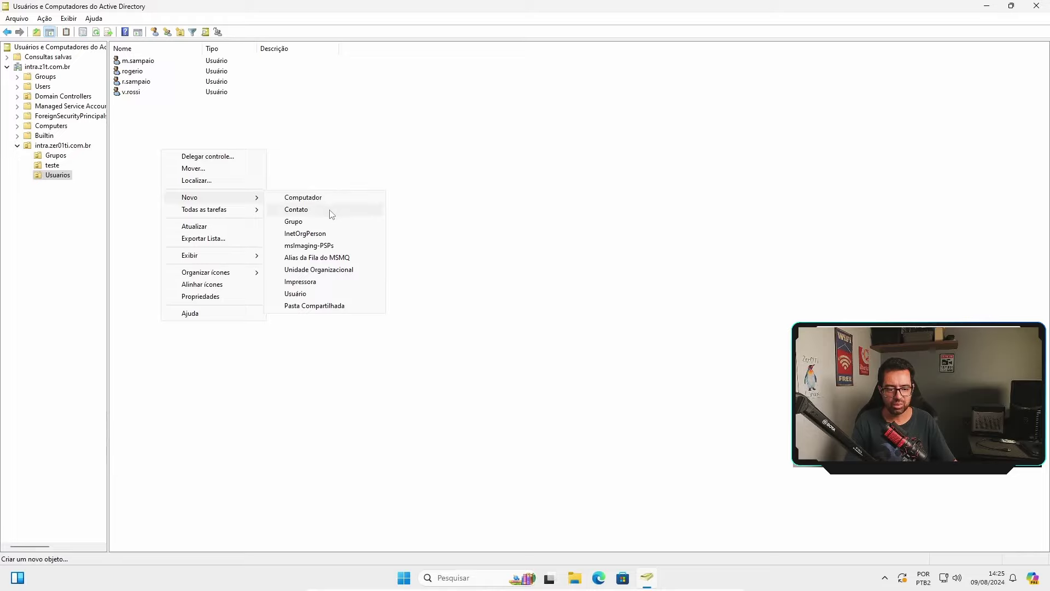
{"action": "left_click", "coordinate": [327, 294]}
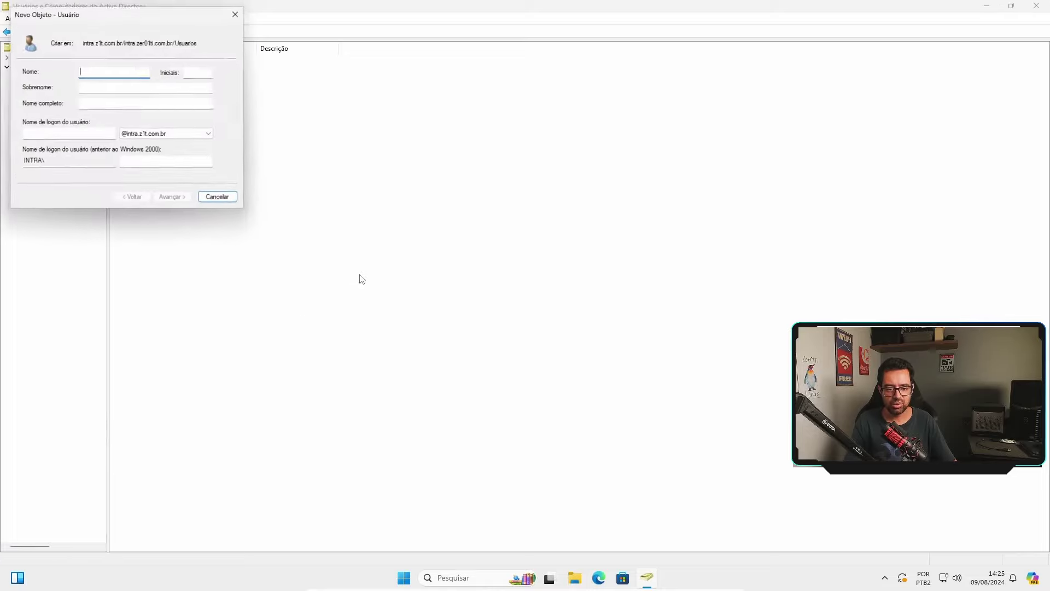
{"action": "left_click_drag", "start_coordinate": [100, 15], "coordinate": [408, 132]}
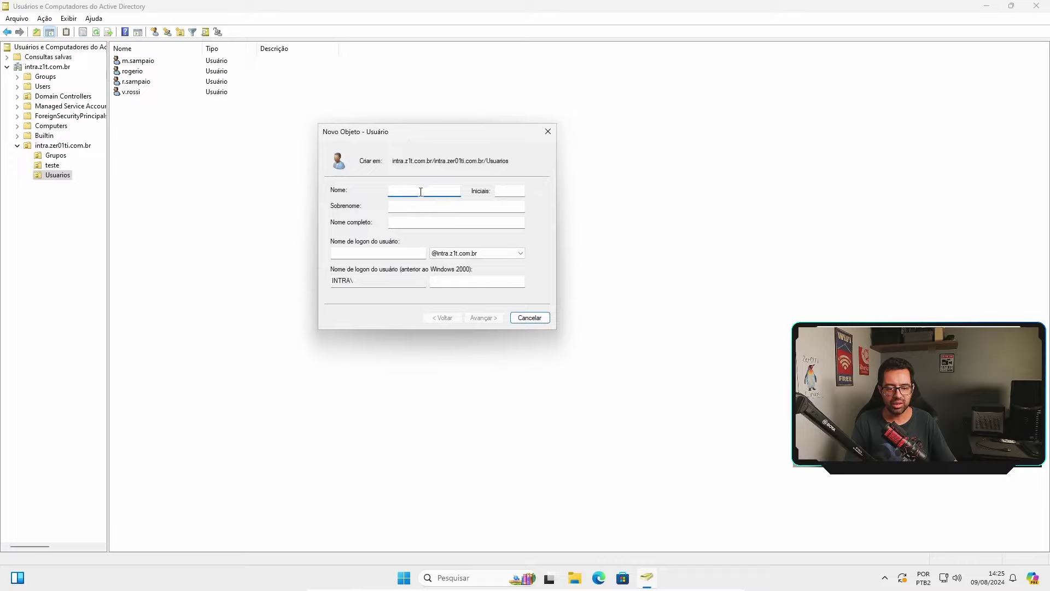
{"action": "type", "text": "sampaio"}
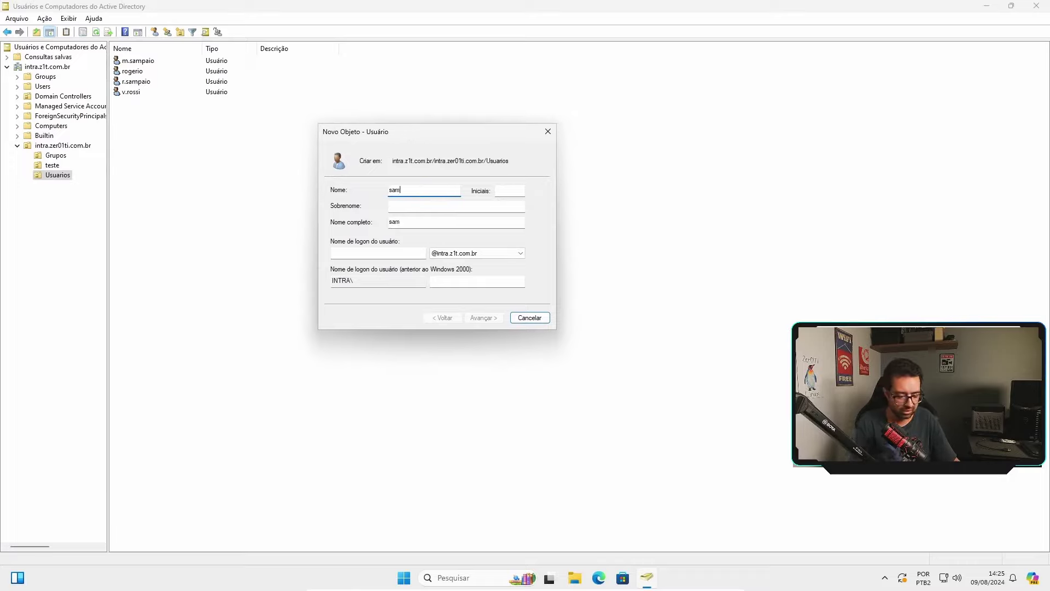
{"action": "left_click", "coordinate": [393, 250]}
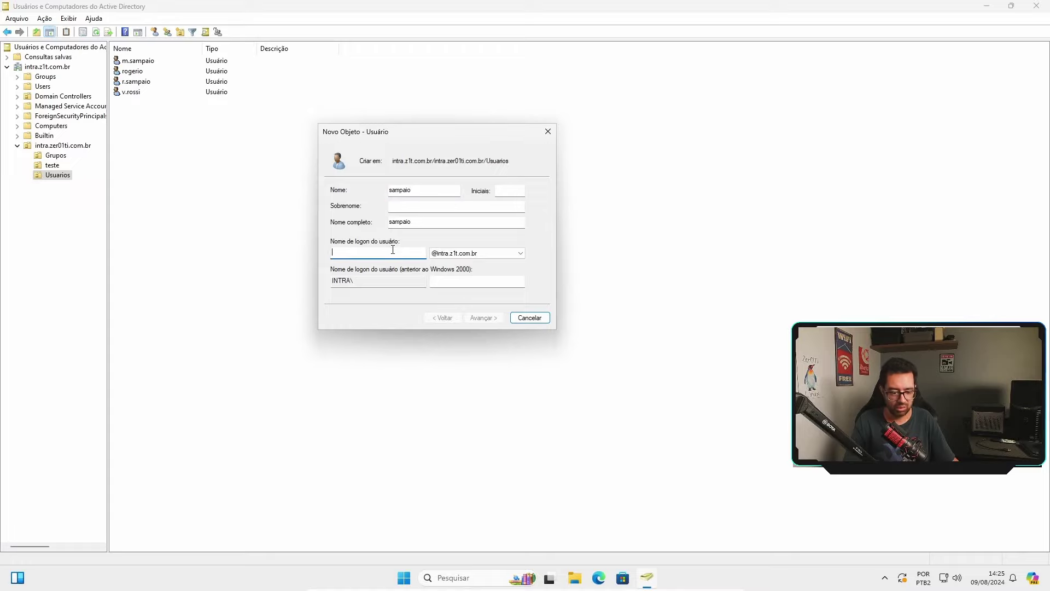
{"action": "type", "text": "sampaio"}
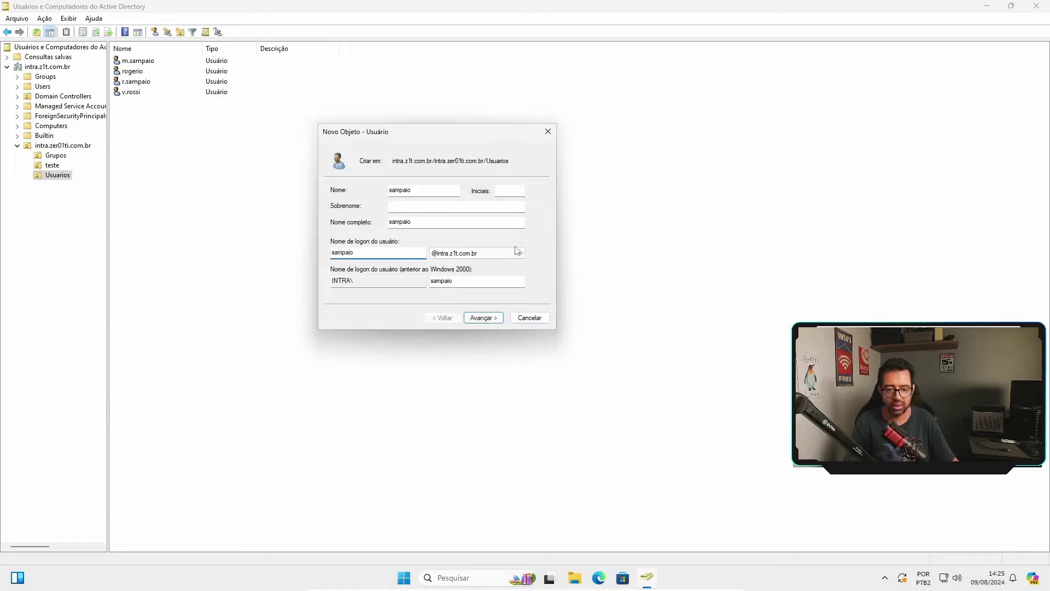
{"action": "left_click", "coordinate": [476, 254]}
{"action": "left_click", "coordinate": [486, 258]}
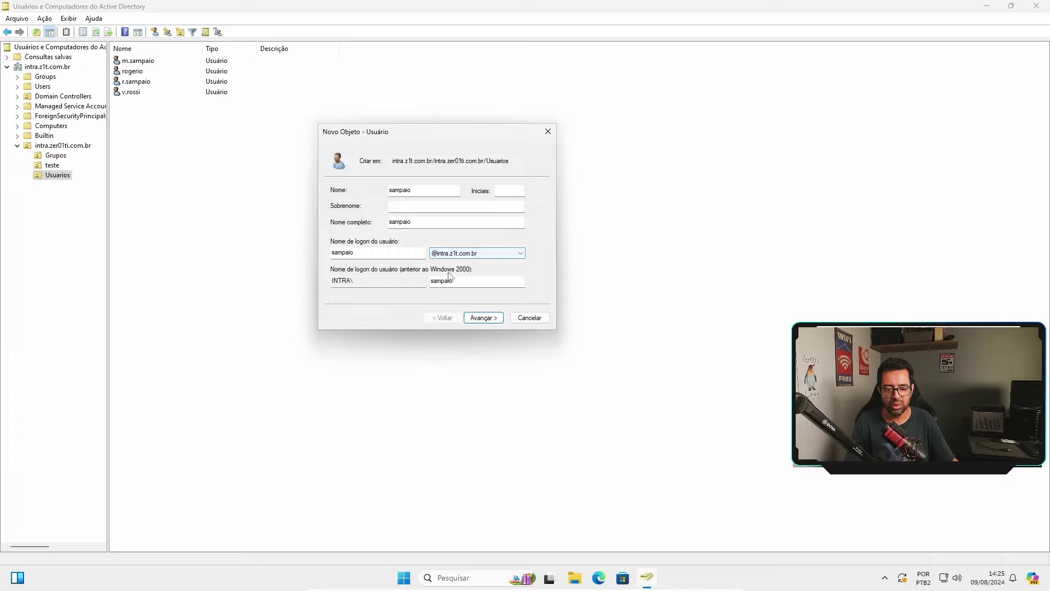
{"action": "left_click", "coordinate": [487, 319]}
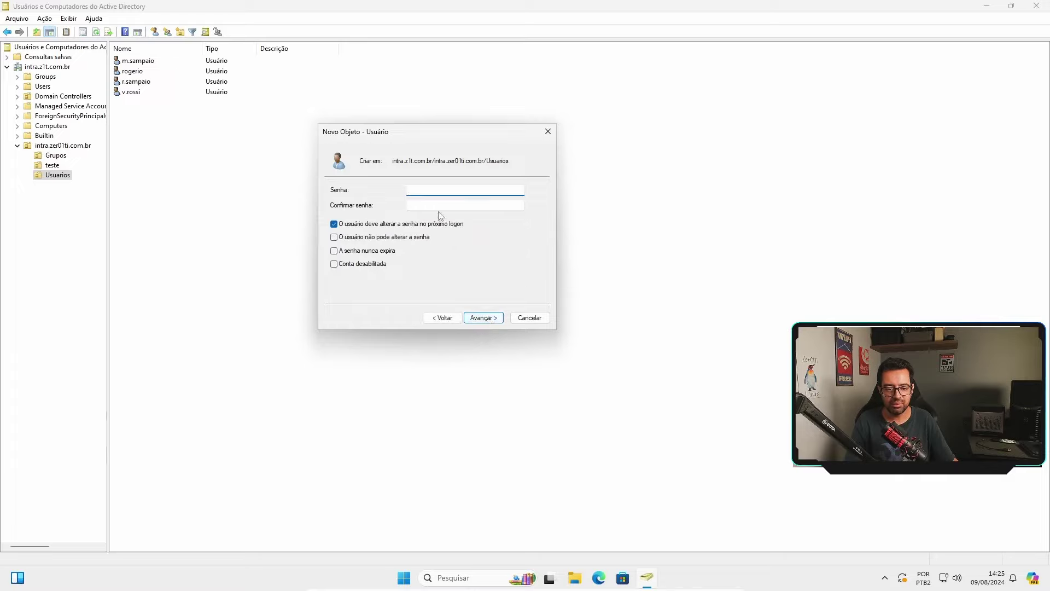
Enter the password, finish the wizard and dismiss the password-policy error.
{"action": "type", "text": "*****"}
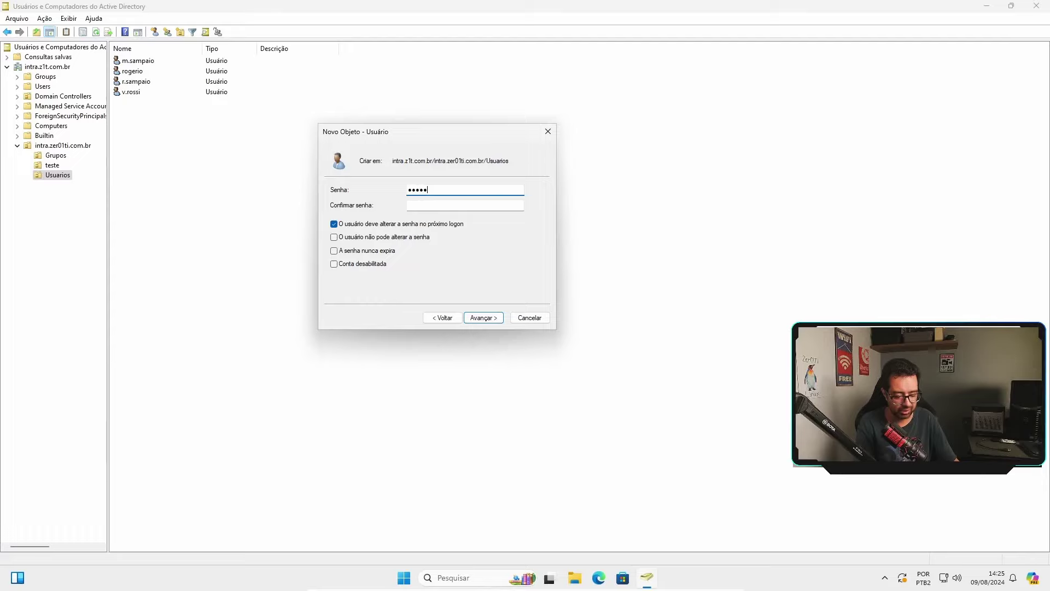
{"action": "type", "text": "**"}
{"action": "left_click", "coordinate": [421, 203]}
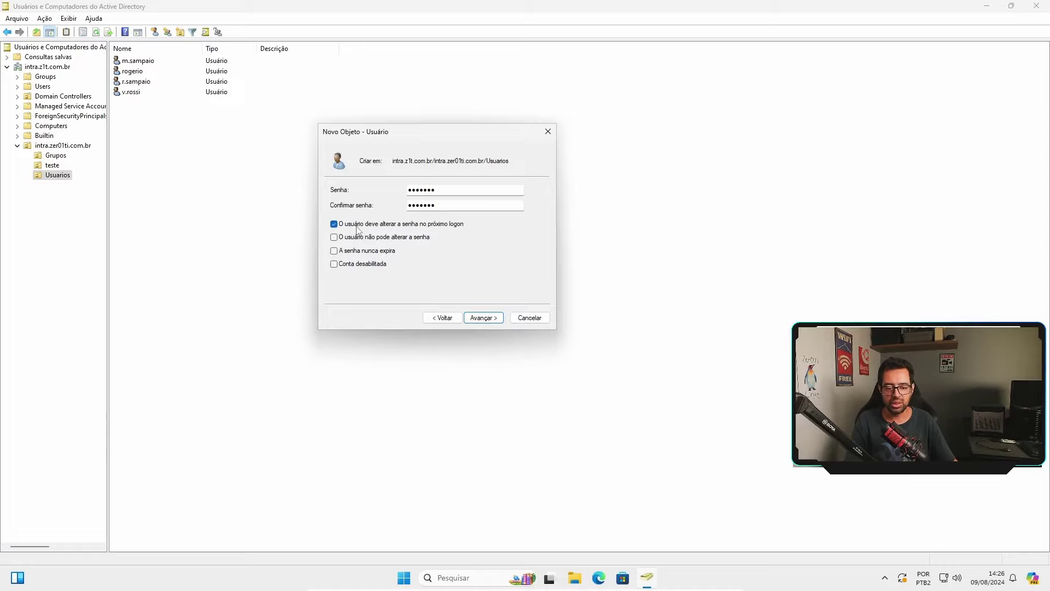
{"action": "left_click", "coordinate": [494, 320]}
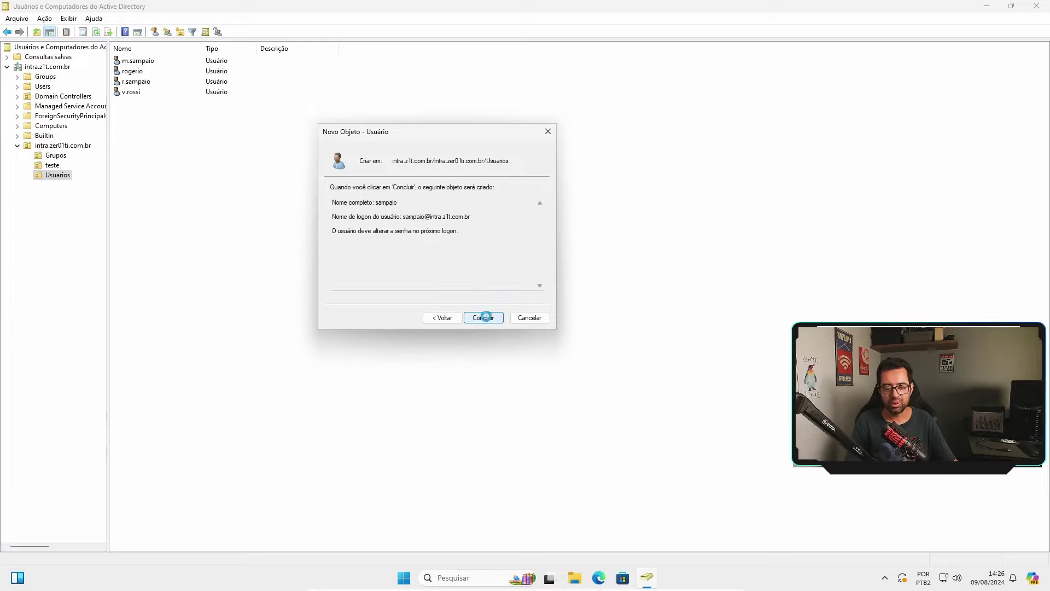
{"action": "left_click", "coordinate": [485, 316]}
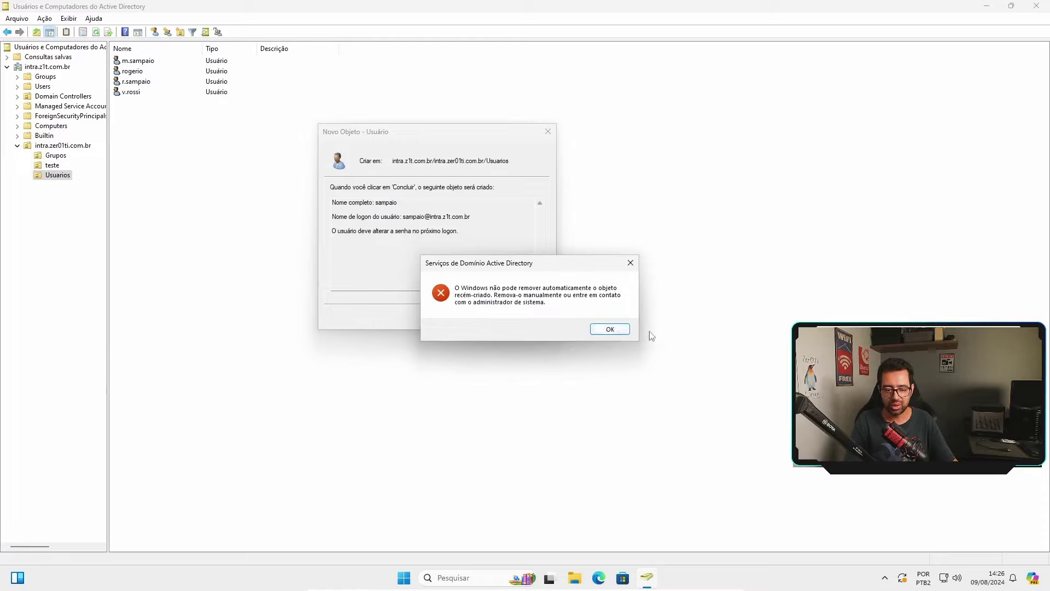
{"action": "left_click", "coordinate": [613, 332]}
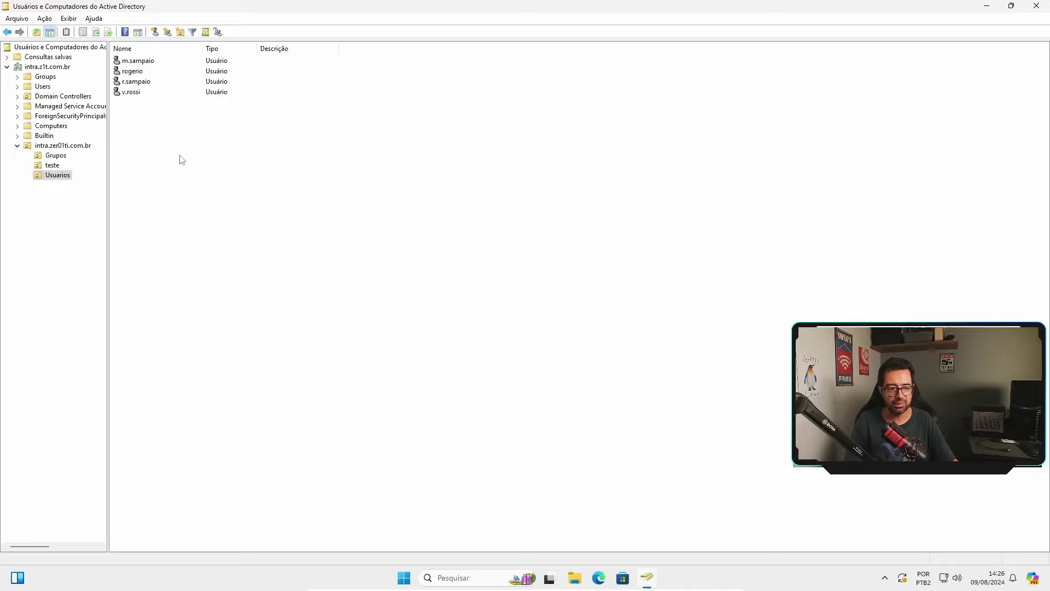
Start a new user in Usuarios named sampaio with logon name sampaio.
{"action": "right_click", "coordinate": [171, 138]}
{"action": "mouse_move", "coordinate": [218, 183]}
{"action": "left_click", "coordinate": [319, 275]}
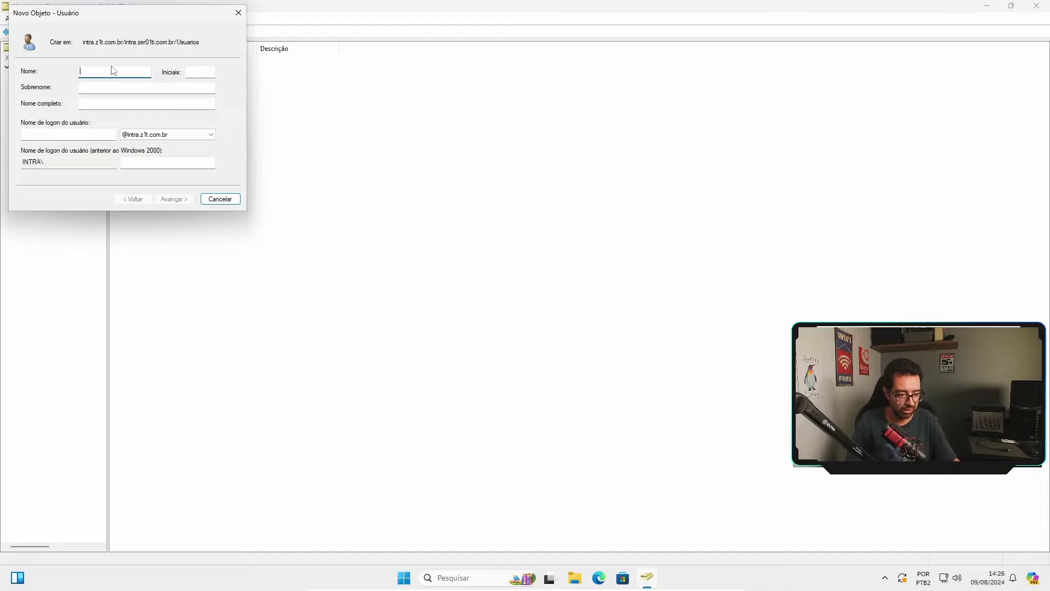
{"action": "type", "text": "sampaio"}
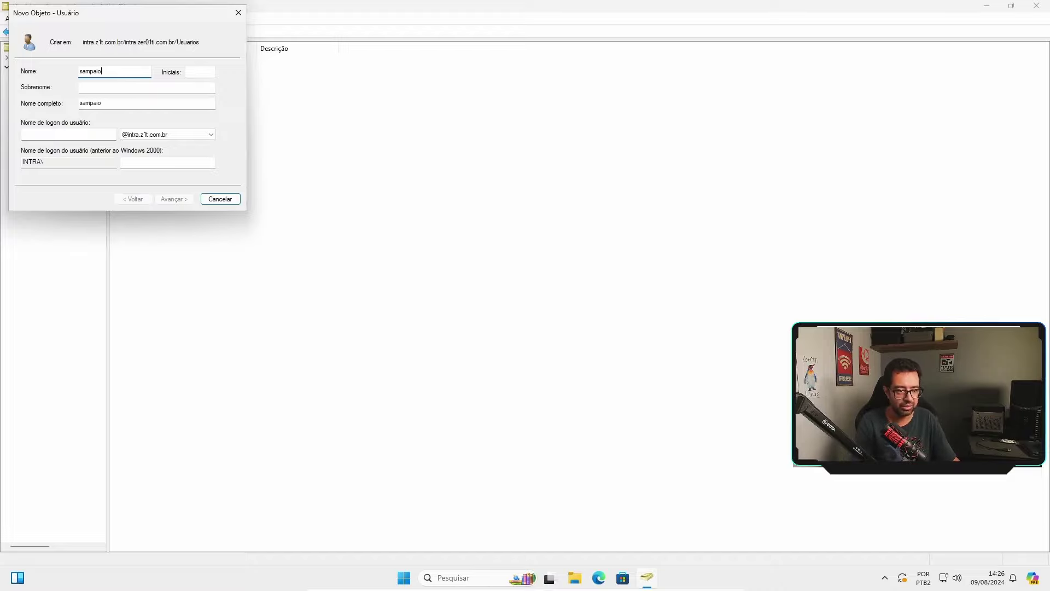
{"action": "left_click", "coordinate": [89, 134]}
{"action": "type", "text": "sampaio"}
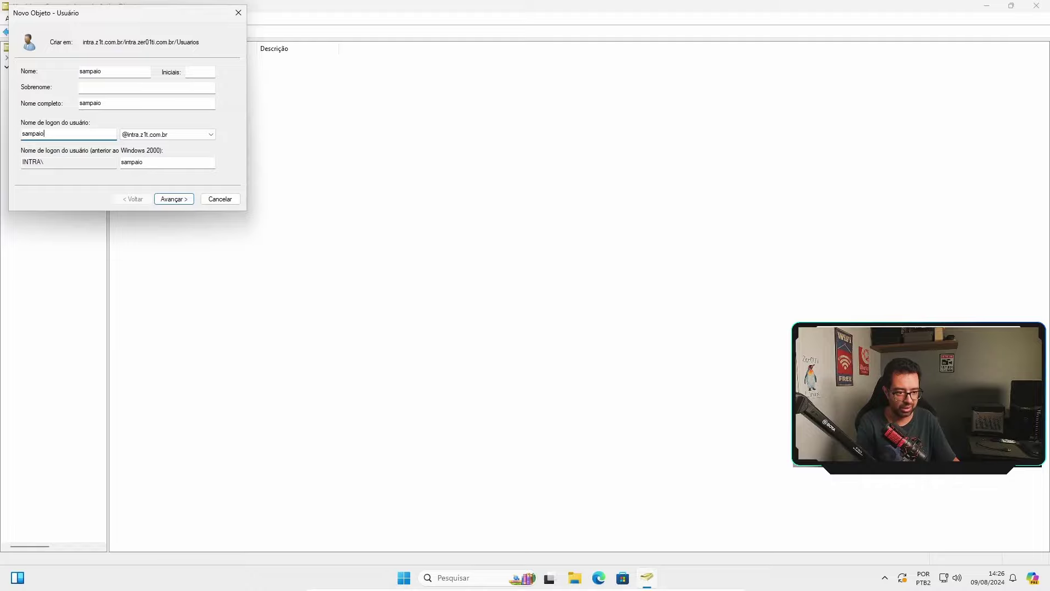
{"action": "left_click", "coordinate": [174, 199]}
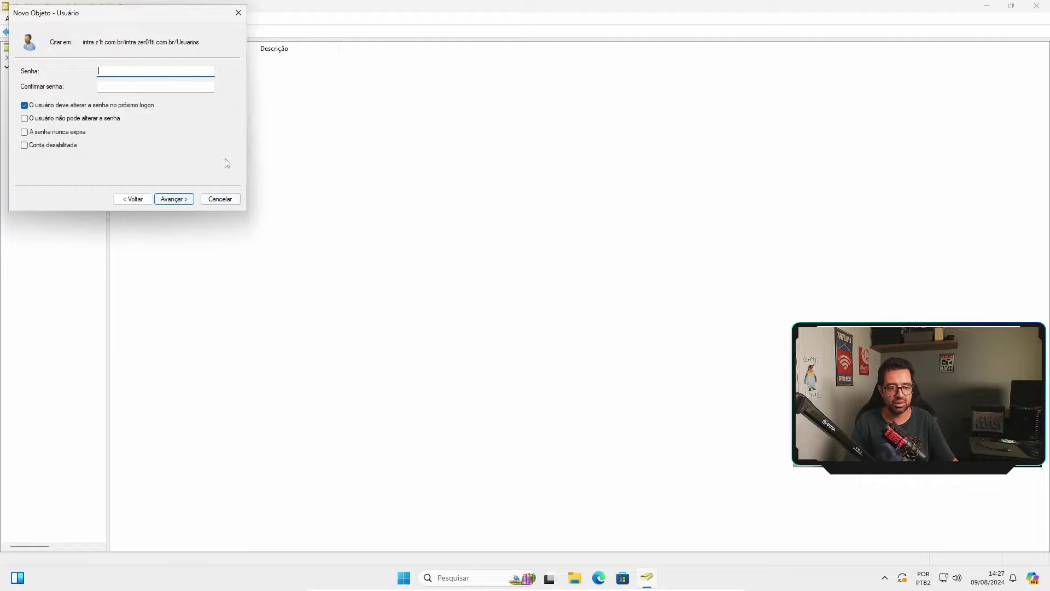
Set and confirm the user's password, finish the wizard and select the new sampaio account.
{"action": "left_click_drag", "start_coordinate": [133, 27], "coordinate": [447, 134]}
{"action": "type", "text": "PaPa"}
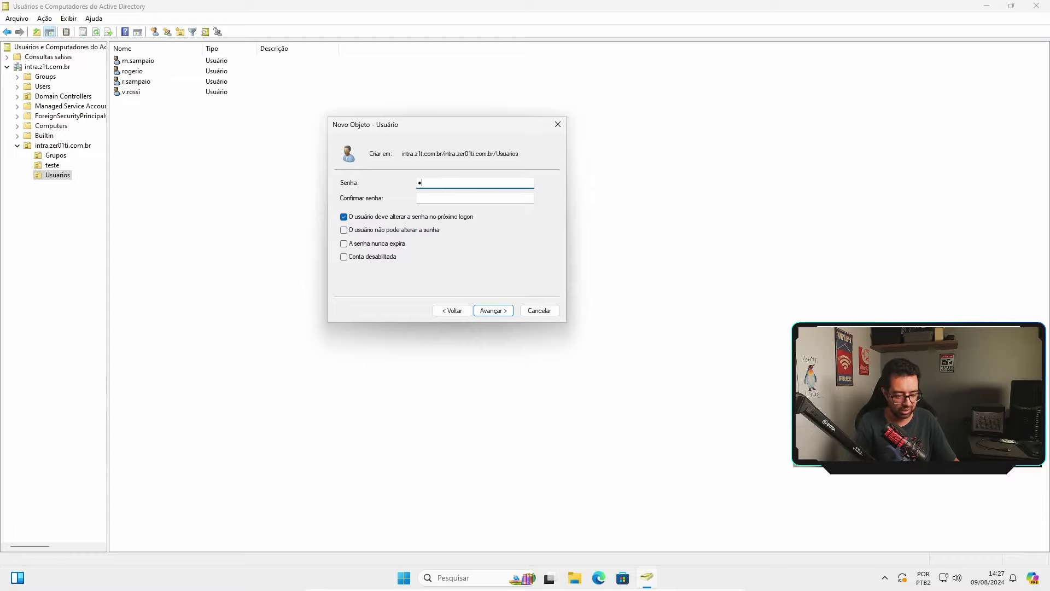
{"action": "type", "text": "w0rd"}
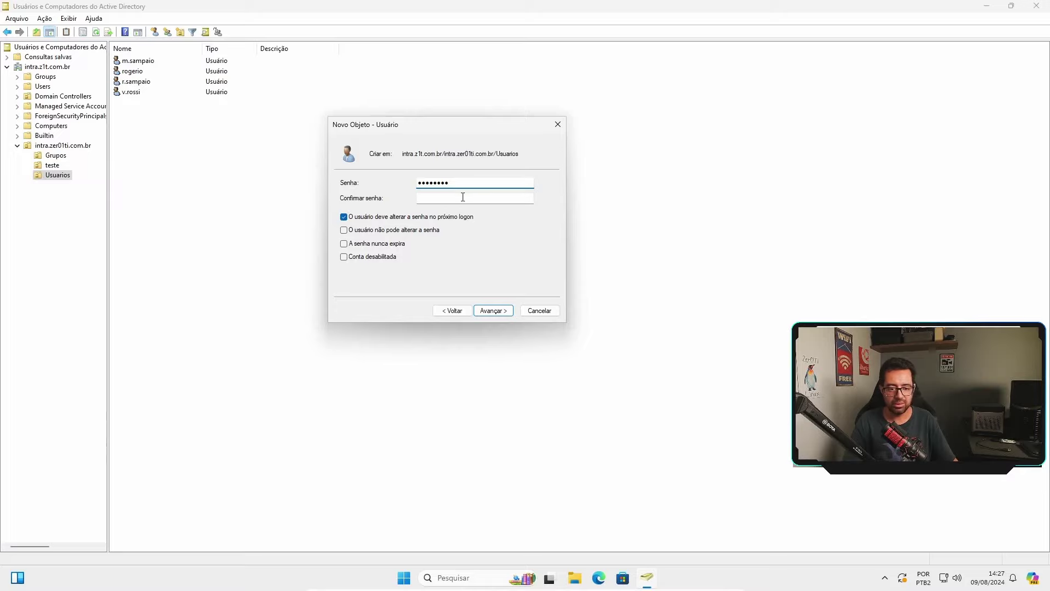
{"action": "left_click", "coordinate": [463, 197]}
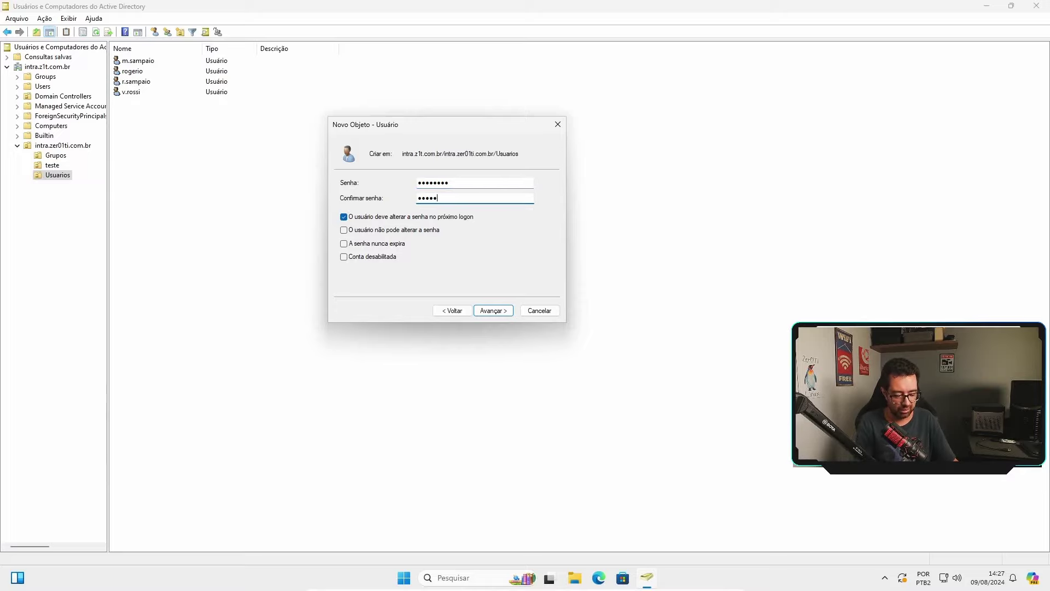
{"action": "type", "text": "Pa$$w0rd"}
{"action": "left_click", "coordinate": [492, 310]}
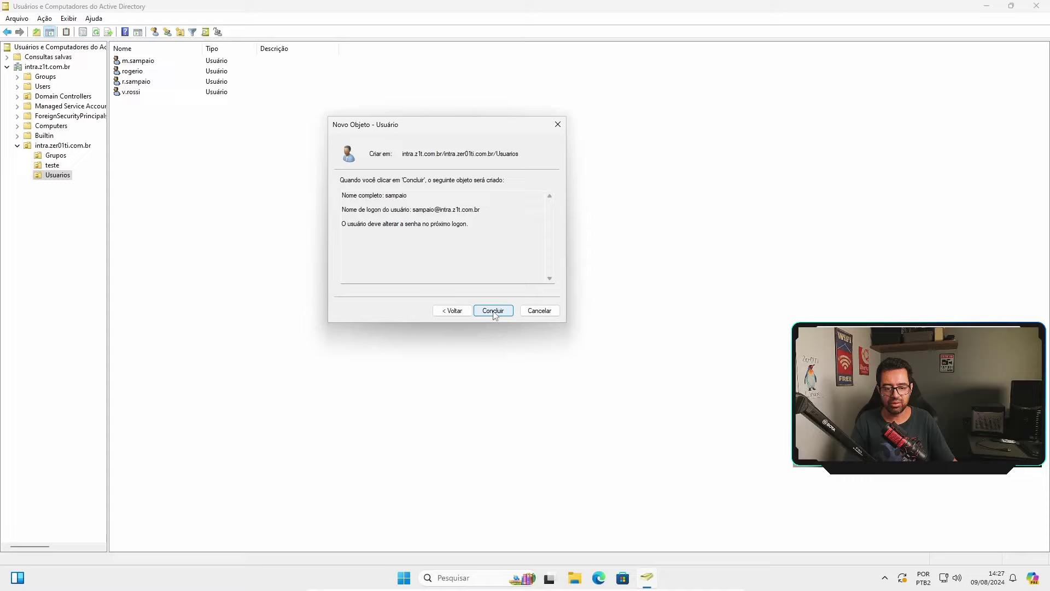
{"action": "left_click", "coordinate": [491, 310]}
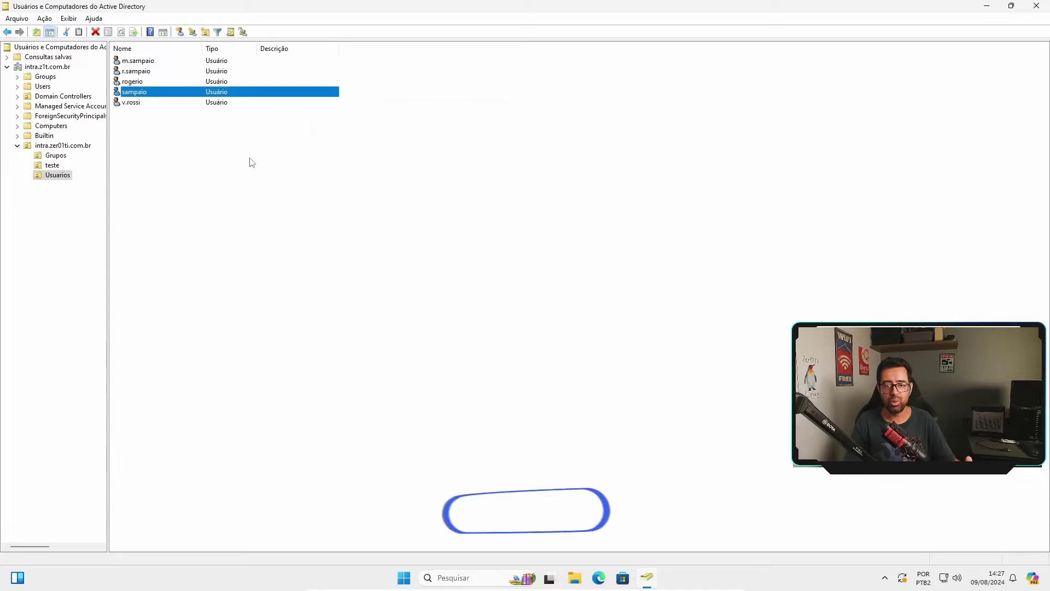
{"action": "left_click", "coordinate": [231, 154]}
{"action": "left_click", "coordinate": [138, 92]}
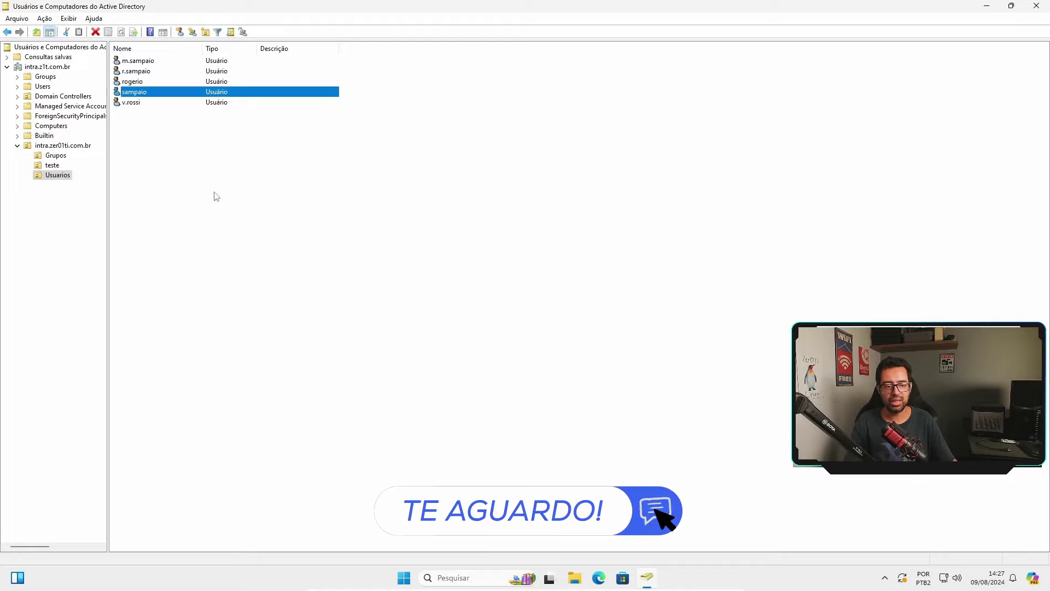
Create a new organizational unit named teste2 under intra.zer01ti.com.br.
{"action": "left_click", "coordinate": [57, 175]}
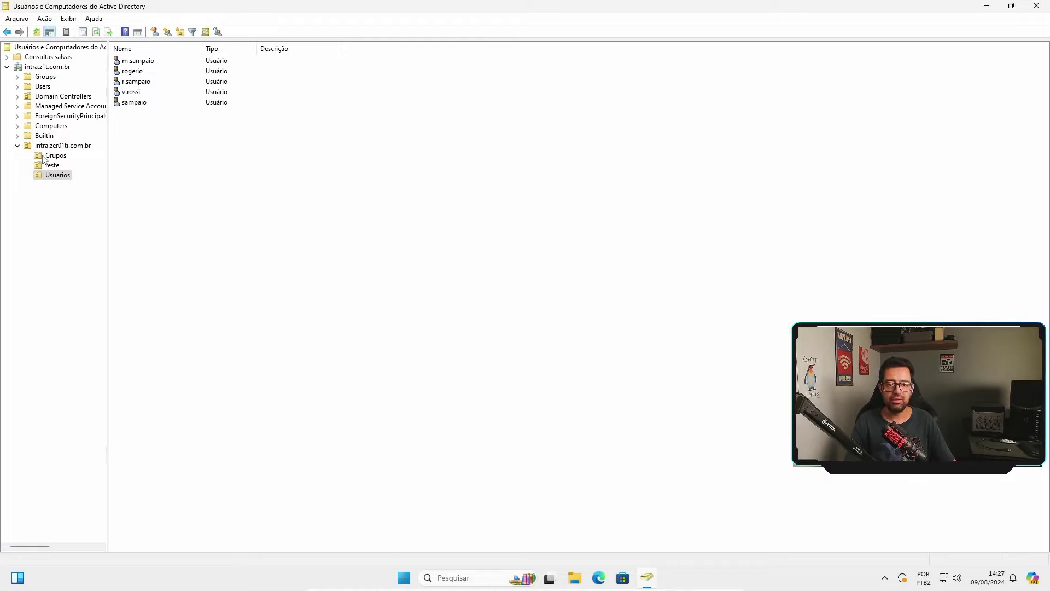
{"action": "left_click", "coordinate": [52, 166]}
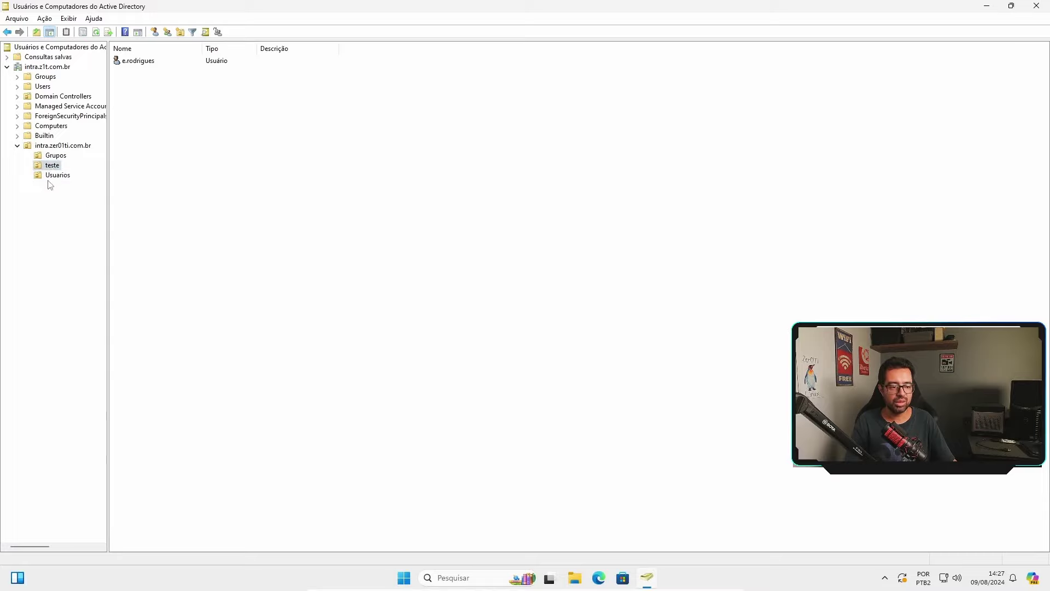
{"action": "left_click", "coordinate": [53, 146]}
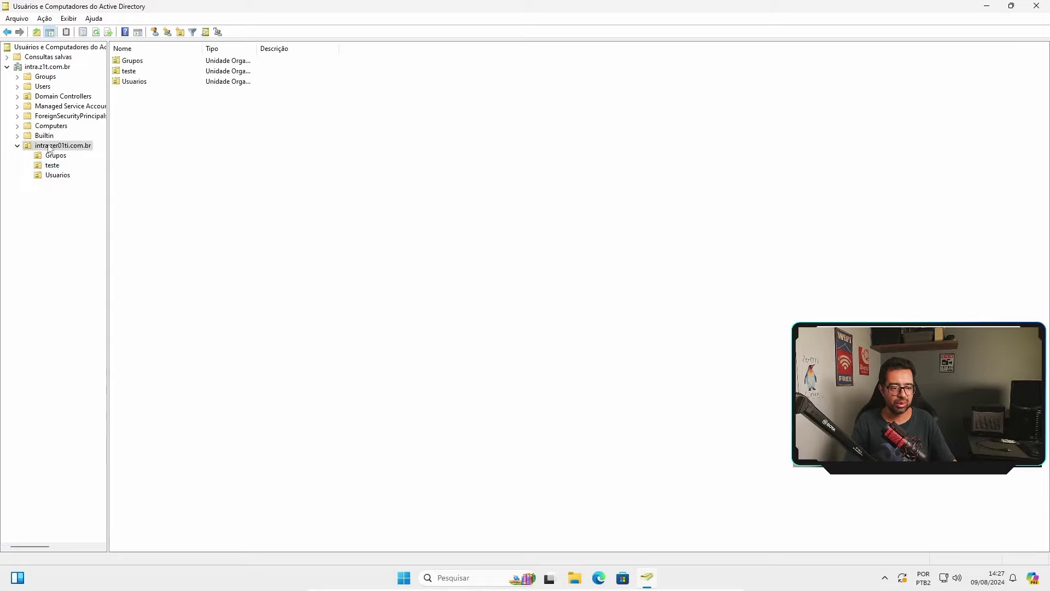
{"action": "right_click", "coordinate": [59, 148]}
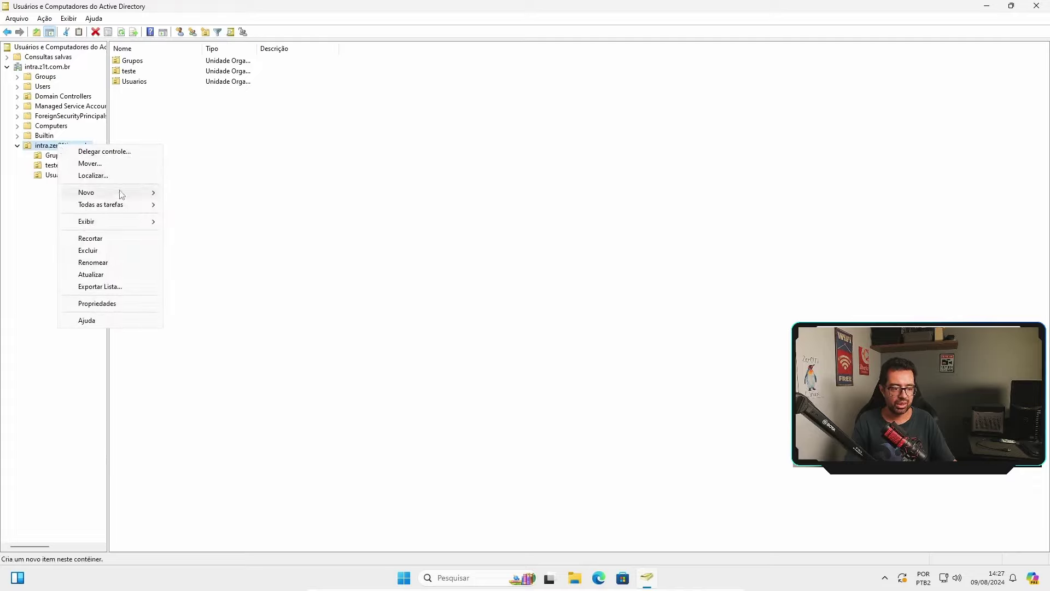
{"action": "mouse_move", "coordinate": [122, 192]}
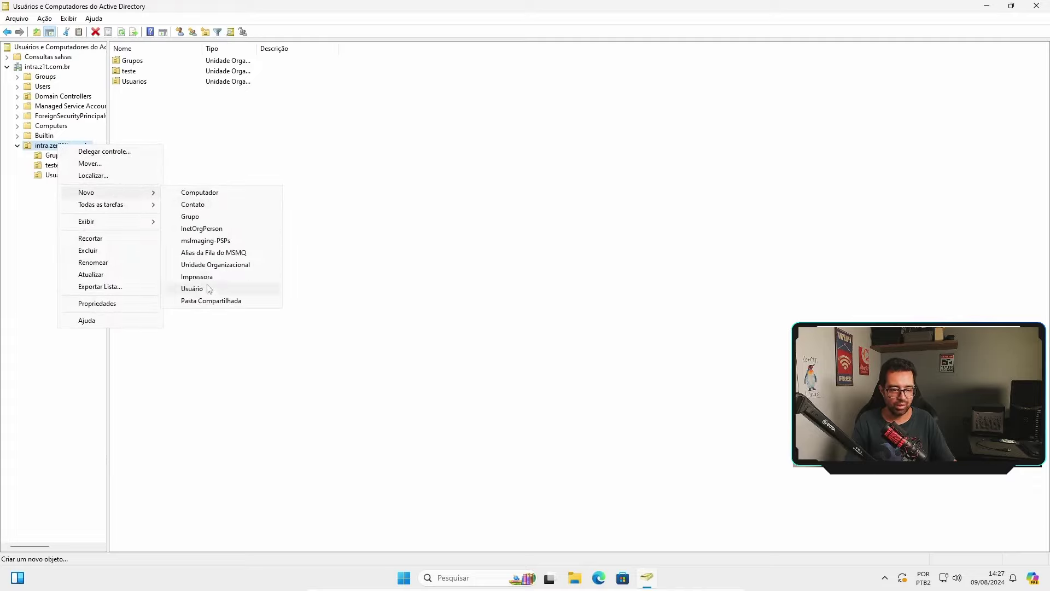
{"action": "left_click", "coordinate": [222, 265]}
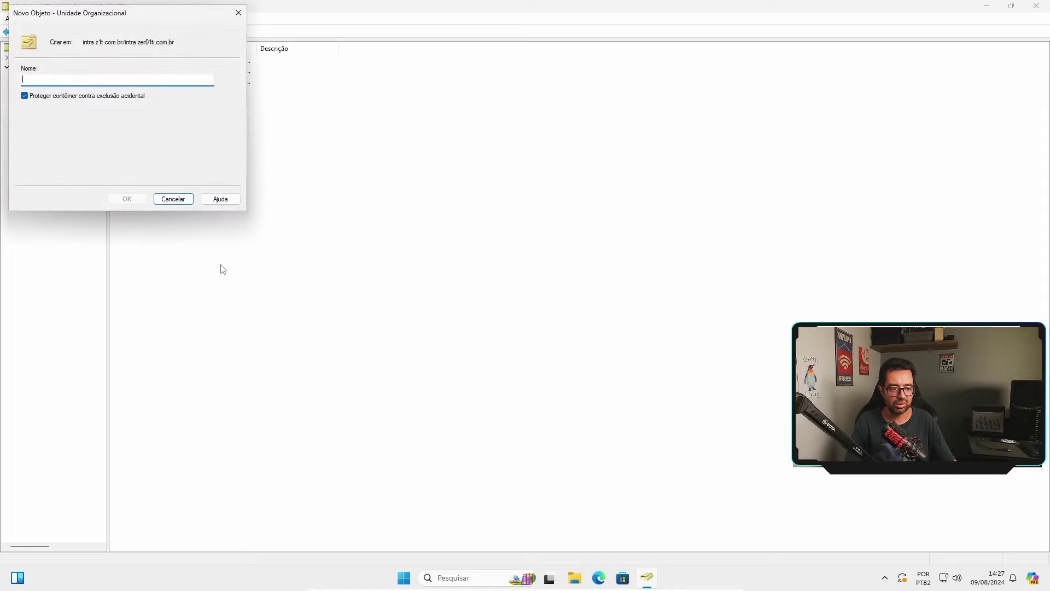
{"action": "type", "text": "teste2"}
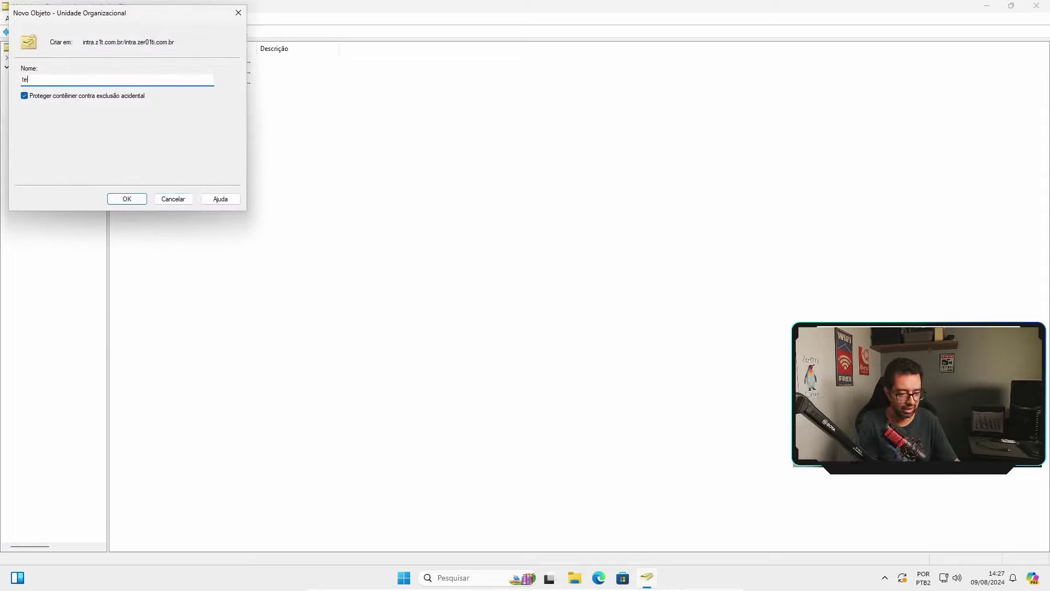
{"action": "left_click", "coordinate": [134, 201]}
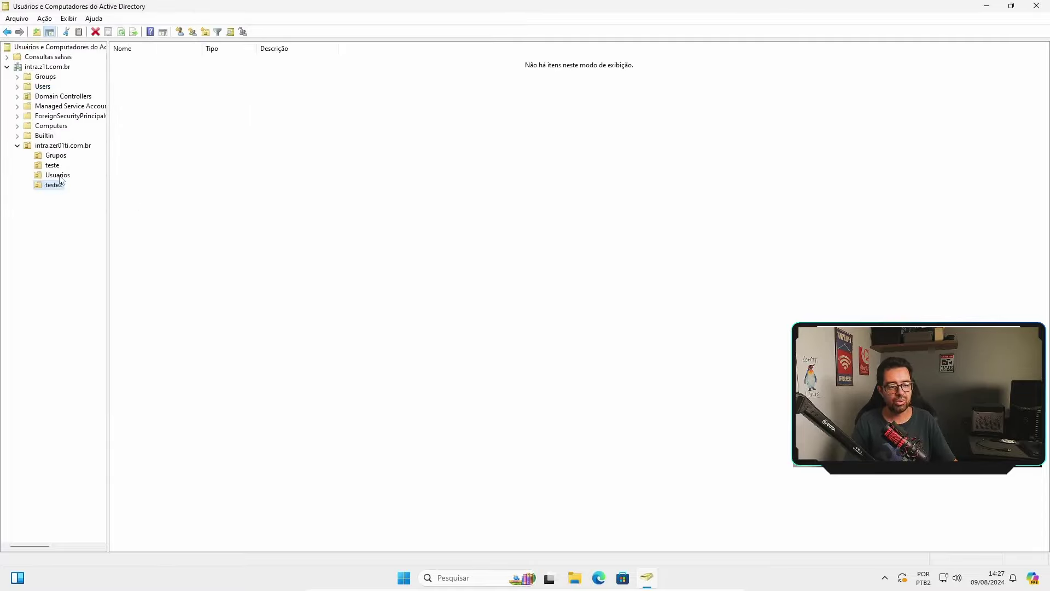
Confirm the teste2 name unchanged and close Active Directory Users and Computers.
{"action": "key", "text": "F2"}
{"action": "key", "text": "Return"}
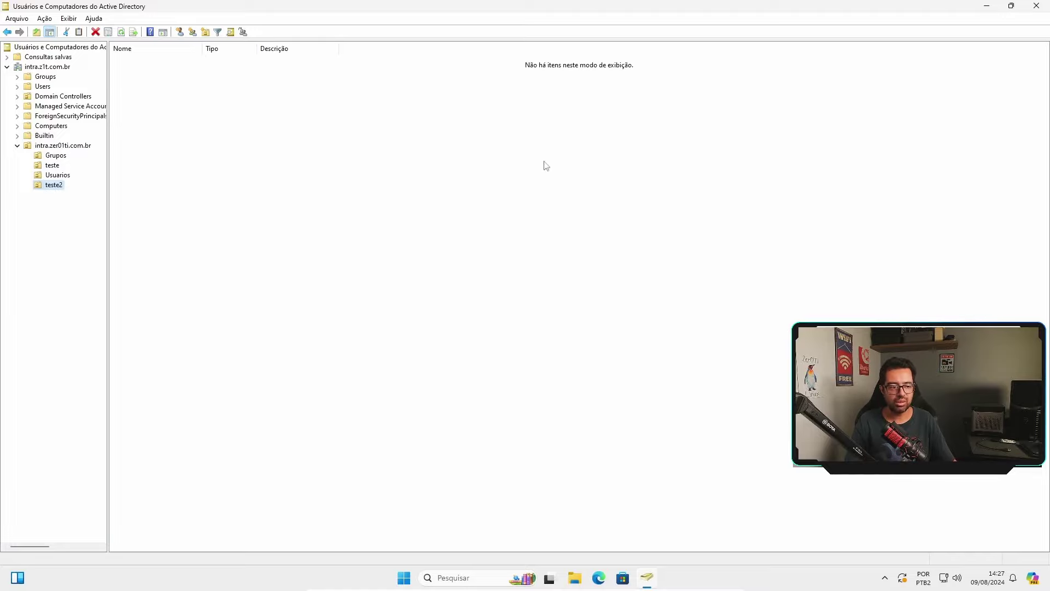
{"action": "left_click", "coordinate": [1037, 7]}
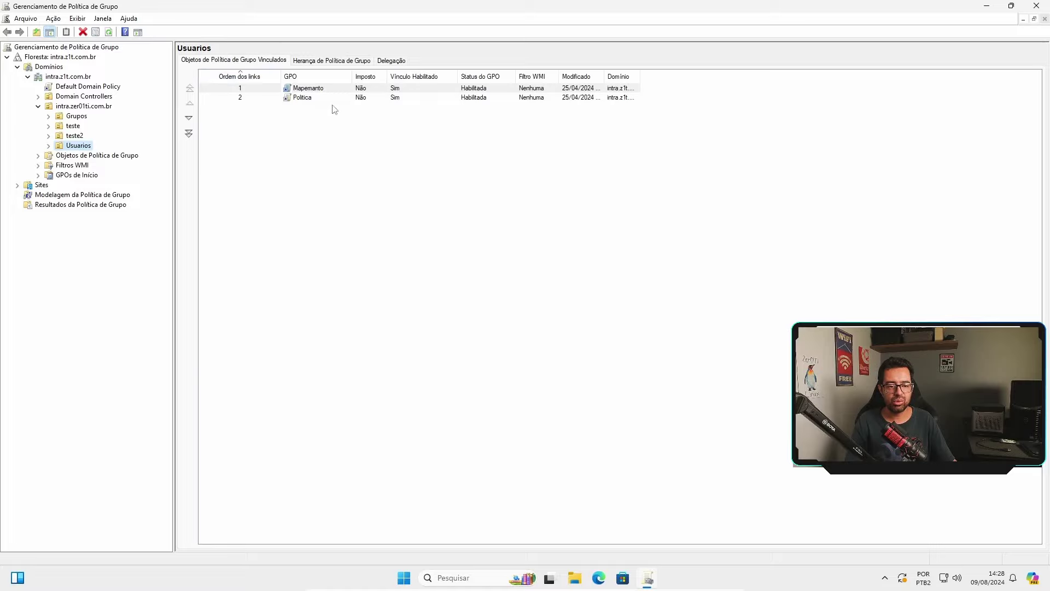
Compare the GPOs linked to teste2, teste, Grupos and Usuarios, then pick Usuarios' Politica link.
{"action": "left_click", "coordinate": [75, 136]}
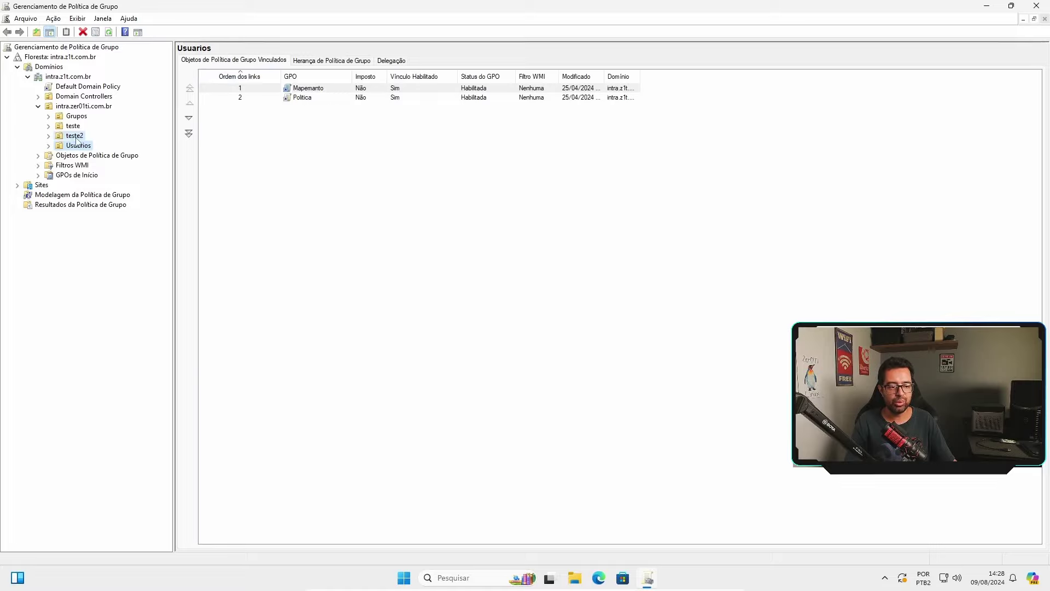
{"action": "left_click", "coordinate": [75, 126]}
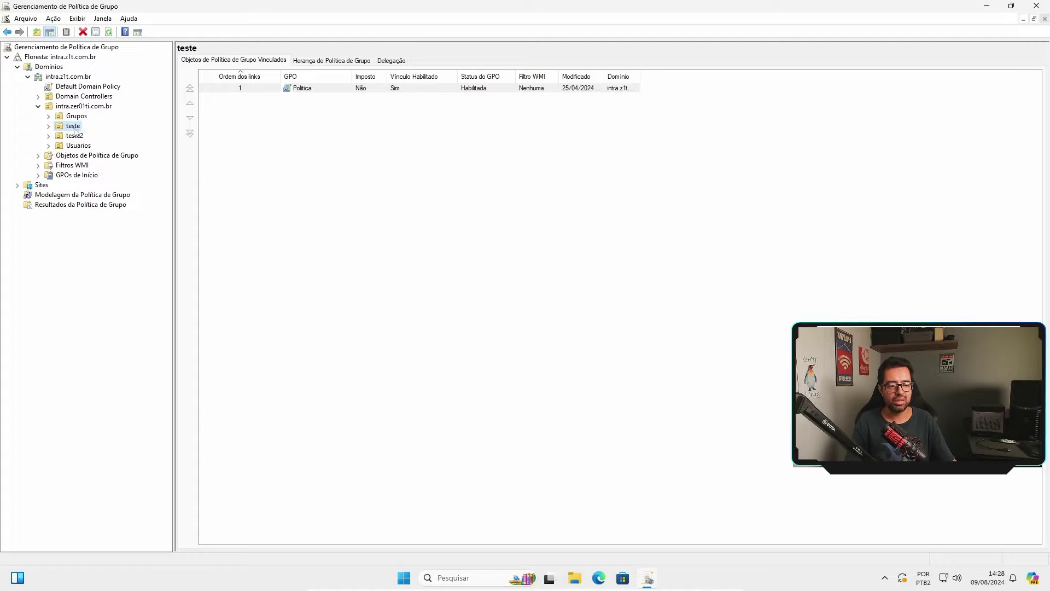
{"action": "left_click", "coordinate": [76, 116]}
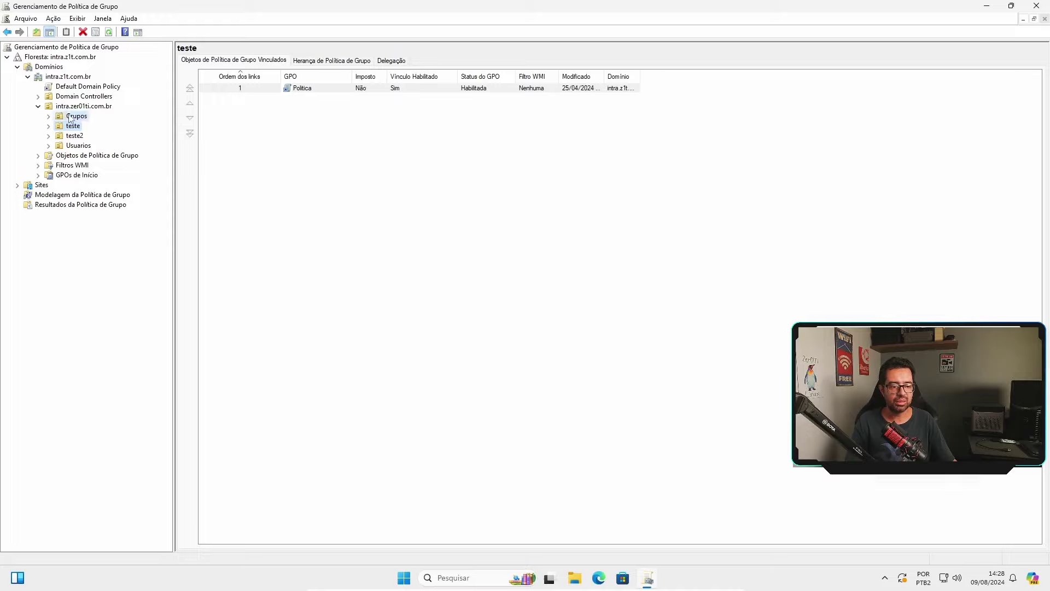
{"action": "left_click", "coordinate": [75, 136]}
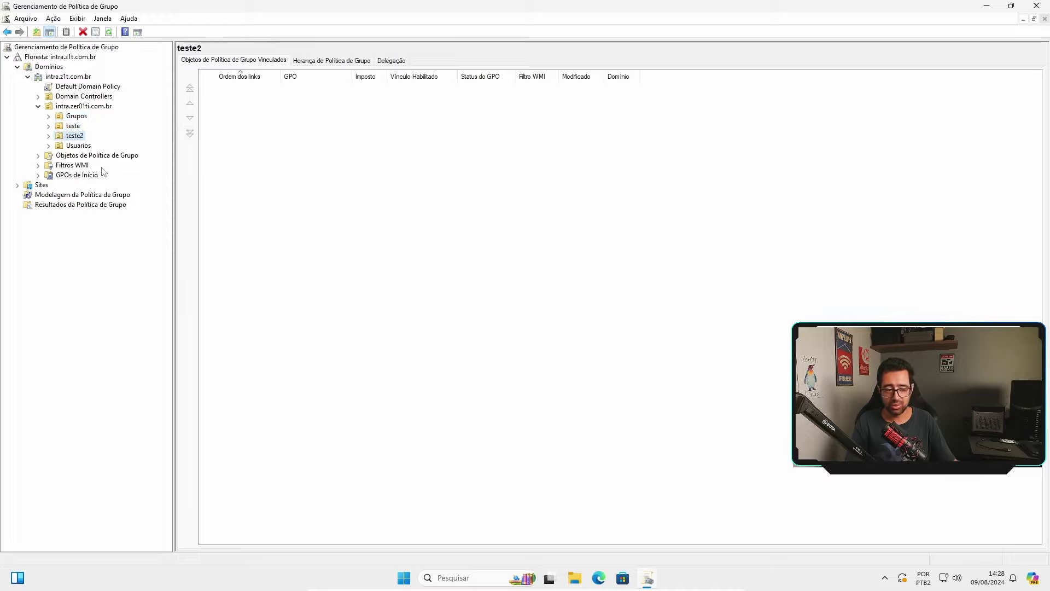
{"action": "left_click", "coordinate": [79, 146]}
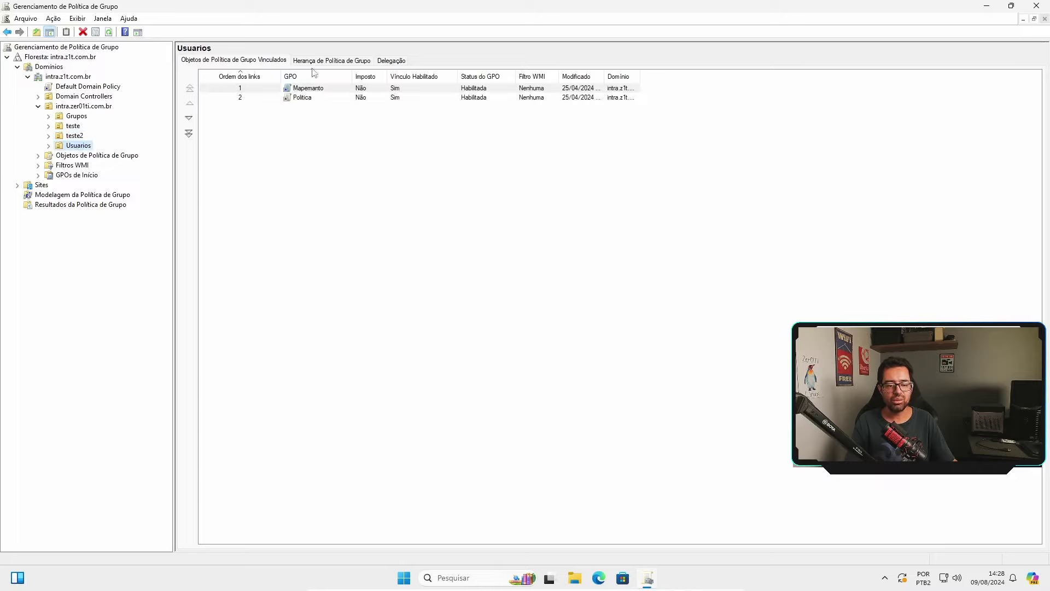
{"action": "left_click", "coordinate": [305, 100]}
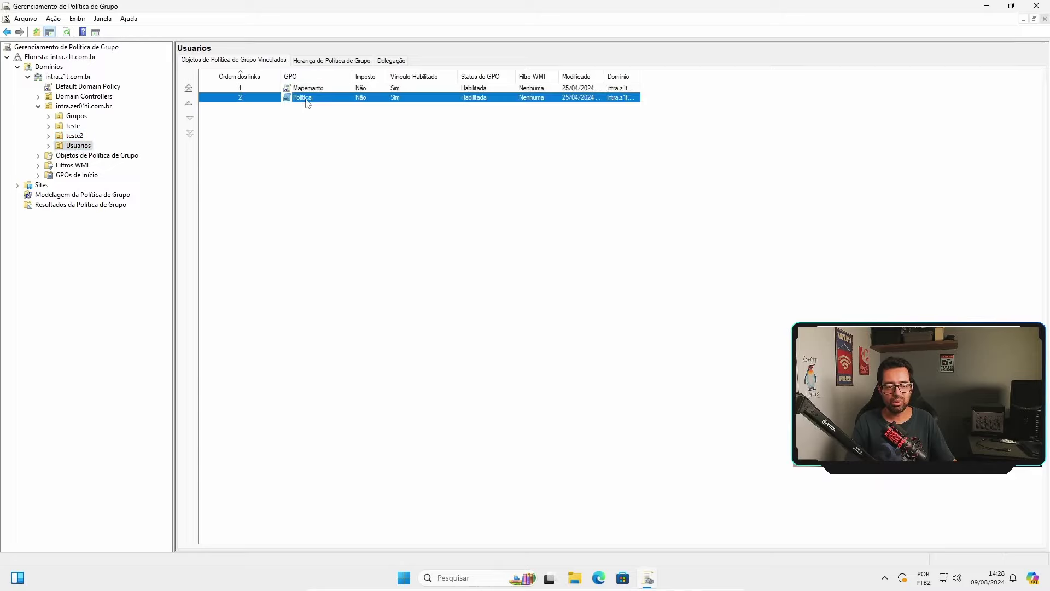
{"action": "right_click", "coordinate": [303, 101]}
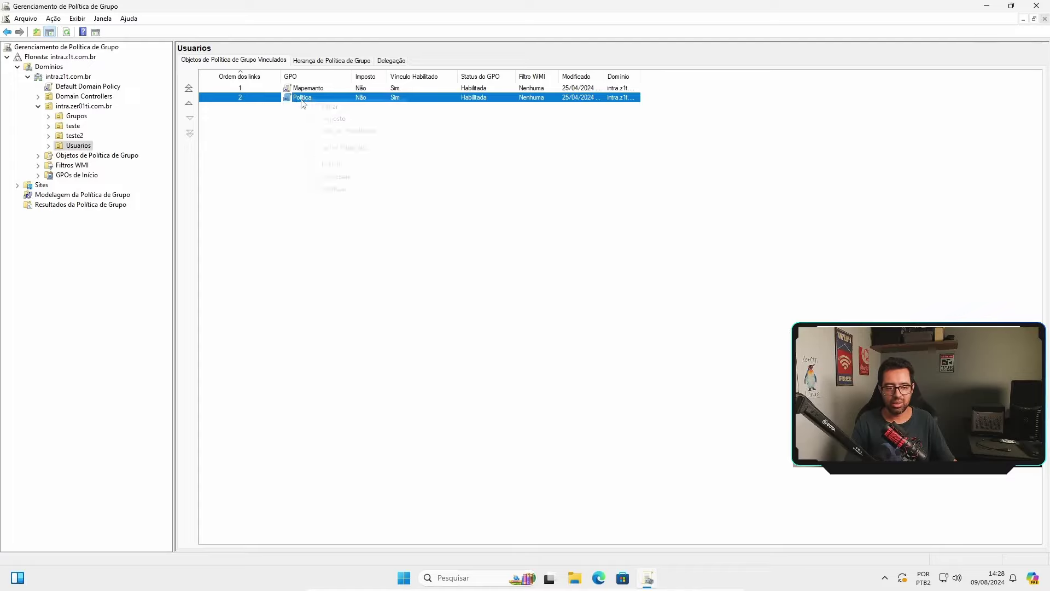
{"action": "left_click", "coordinate": [317, 108]}
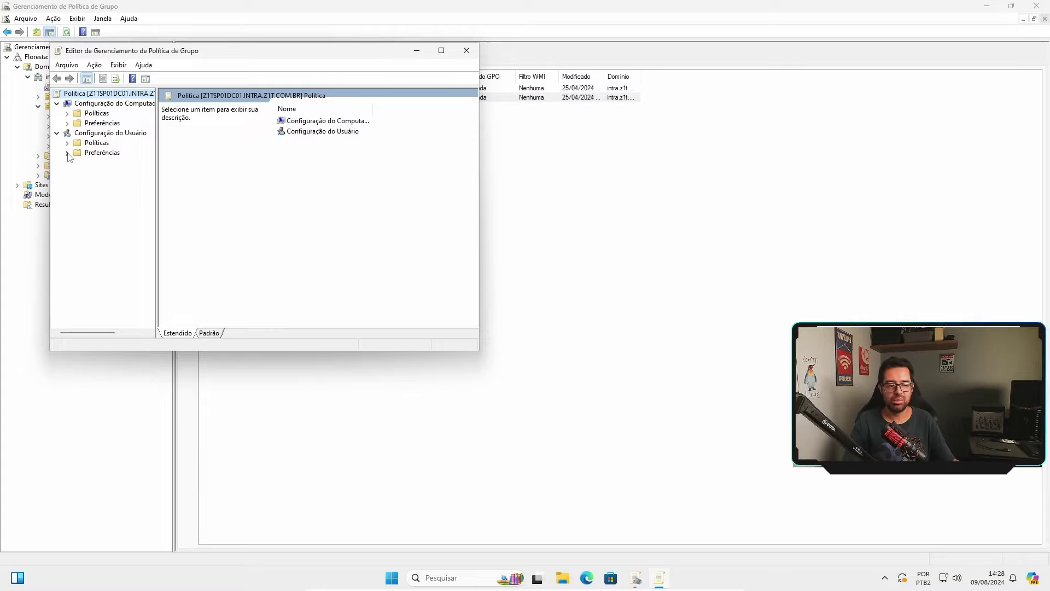
{"action": "left_click", "coordinate": [69, 153]}
{"action": "left_click", "coordinate": [67, 143]}
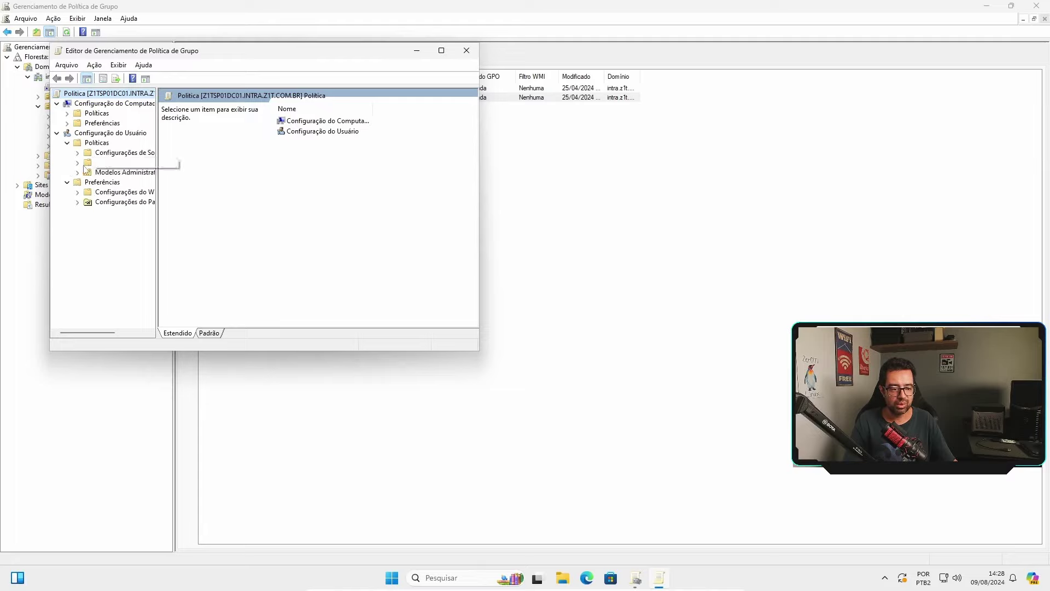
{"action": "left_click", "coordinate": [78, 173]}
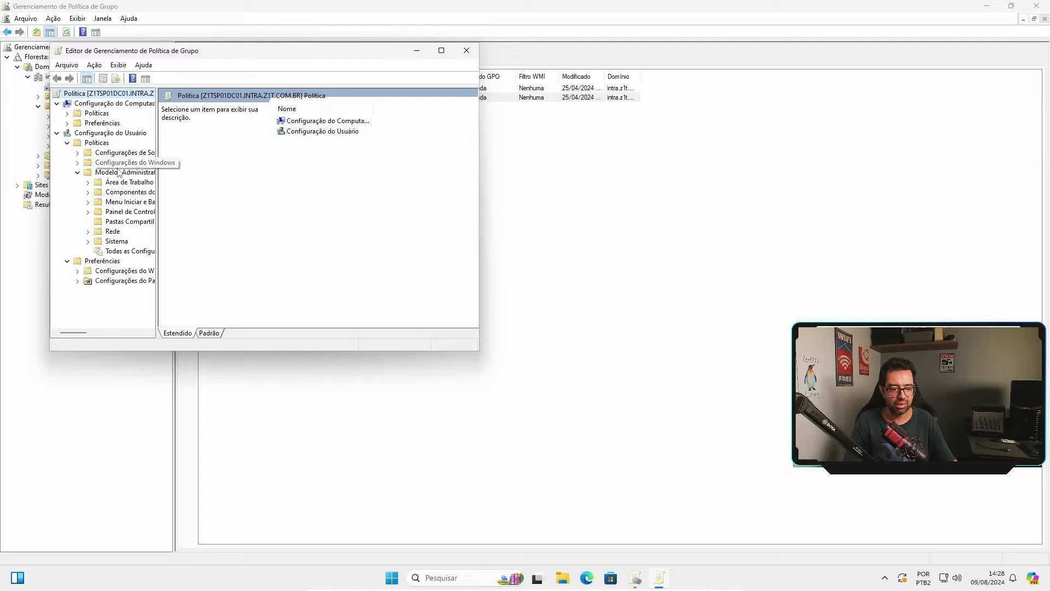
{"action": "left_click", "coordinate": [136, 172]}
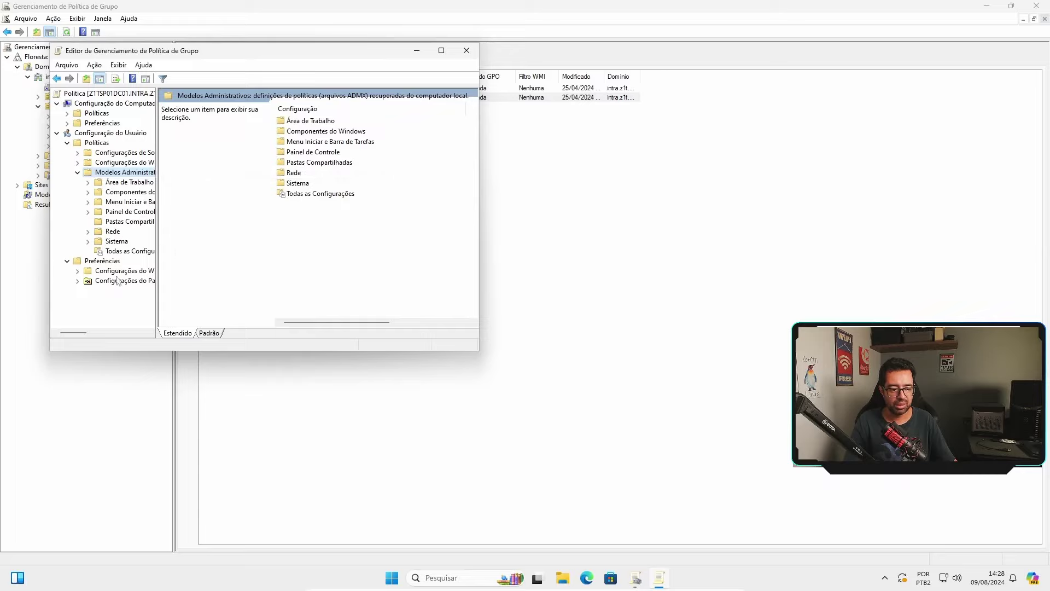
{"action": "left_click", "coordinate": [466, 53]}
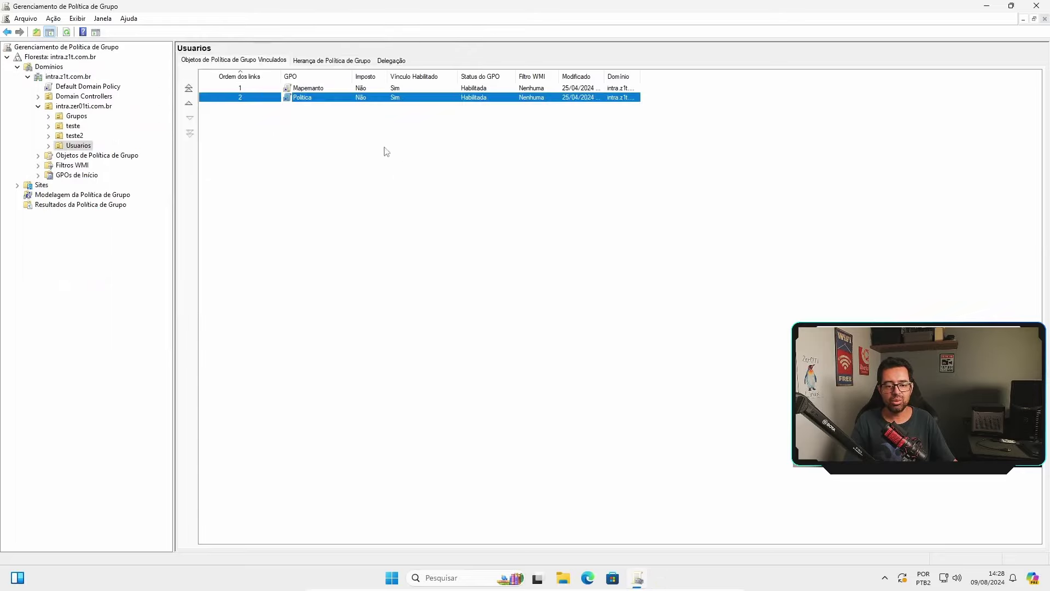
{"action": "left_click", "coordinate": [310, 90]}
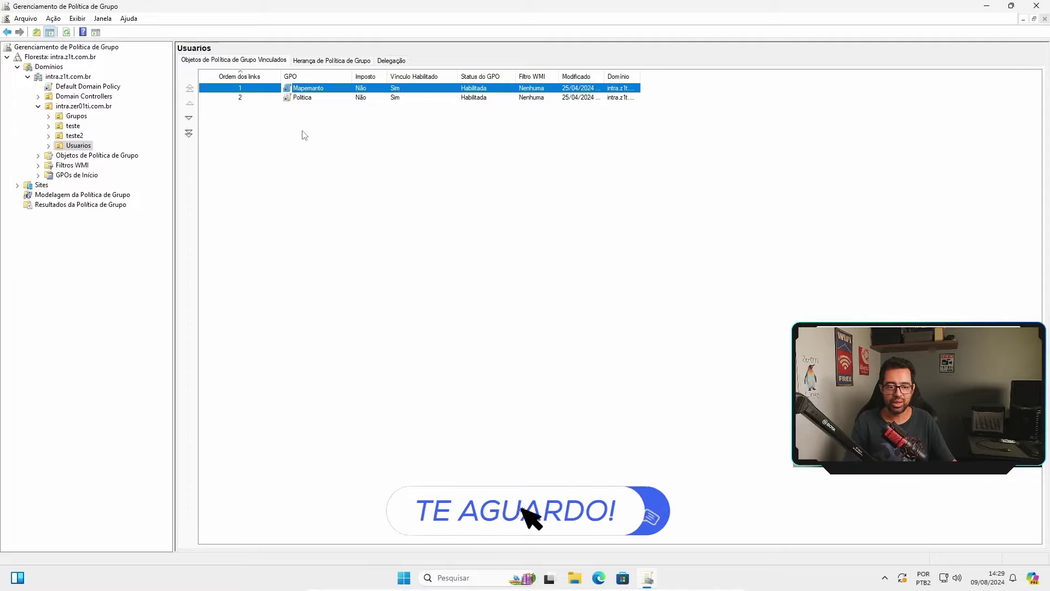
Edit the Mapemanto GPO and show its drive maps: G: to Gestao and P: to Publico.
{"action": "right_click", "coordinate": [311, 90]}
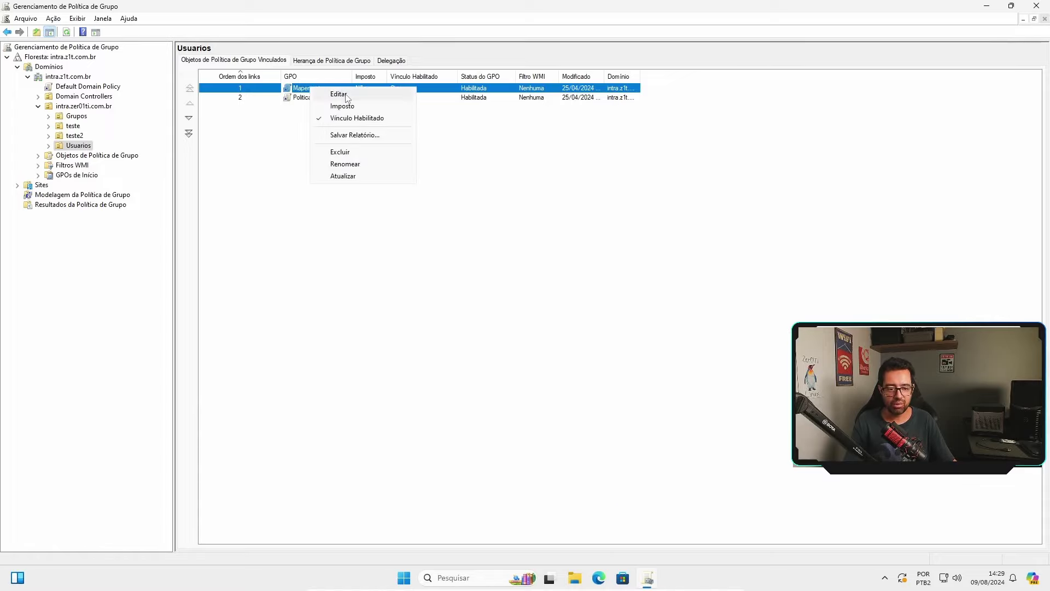
{"action": "left_click", "coordinate": [345, 94]}
{"action": "left_click", "coordinate": [67, 152]}
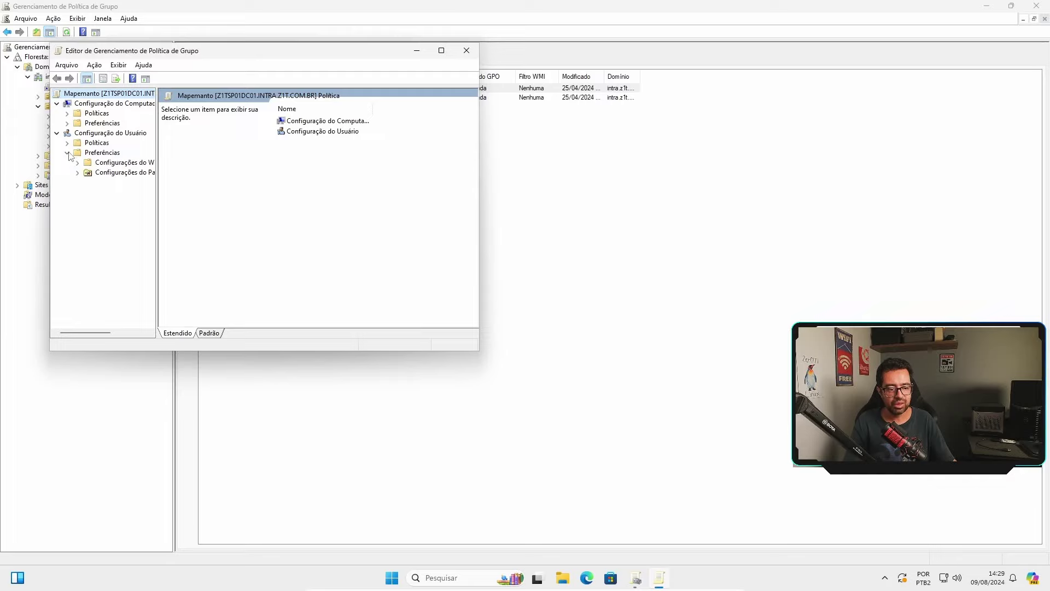
{"action": "left_click", "coordinate": [78, 163]}
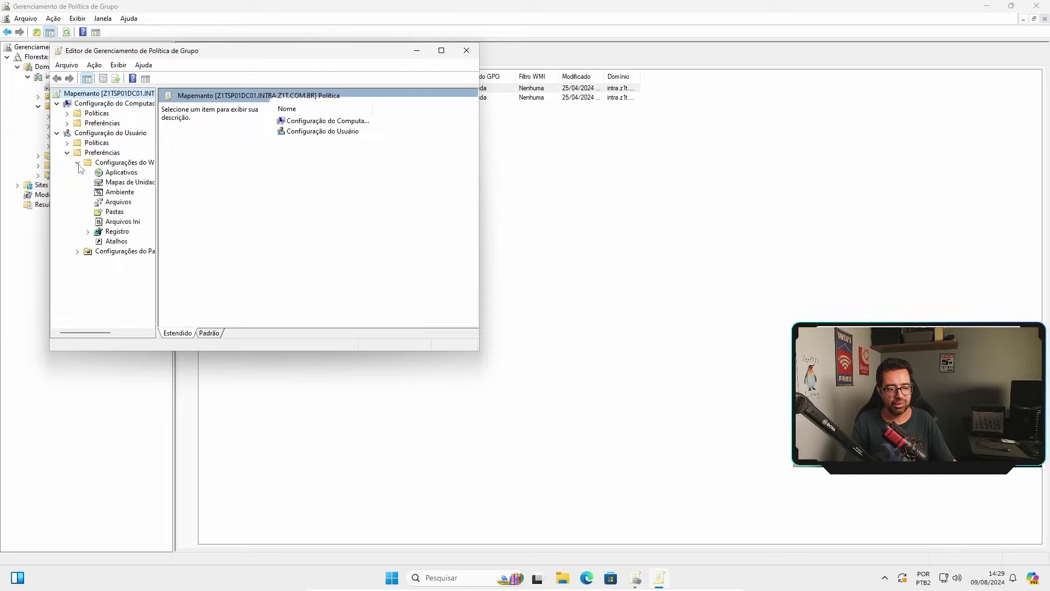
{"action": "left_click", "coordinate": [124, 186]}
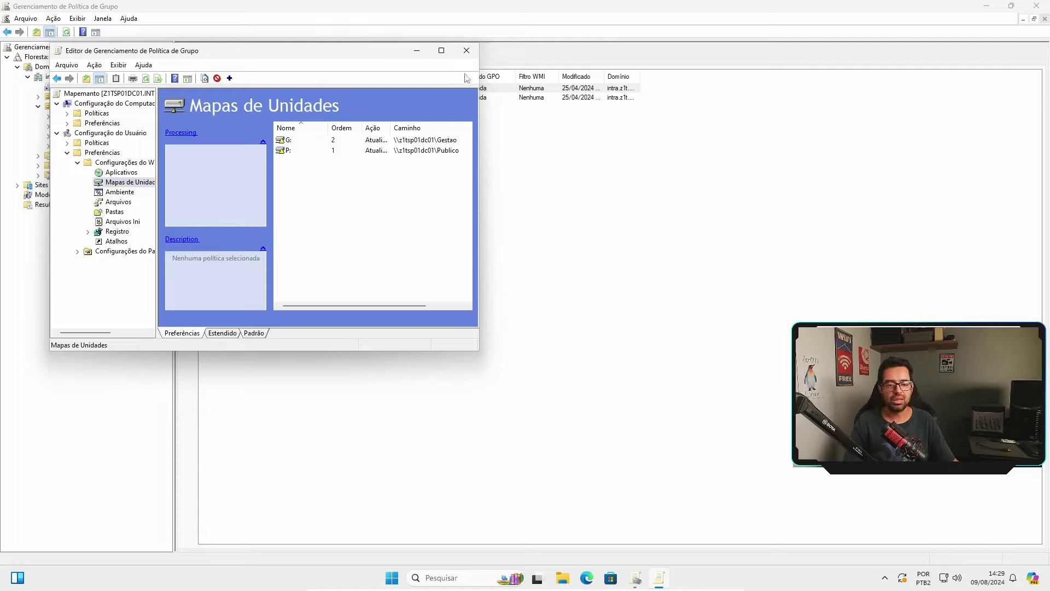
Browse the Pastas and Aplicativos preferences, then expand the user Políticas branches down to Modelos Administrativos.
{"action": "left_click", "coordinate": [116, 213]}
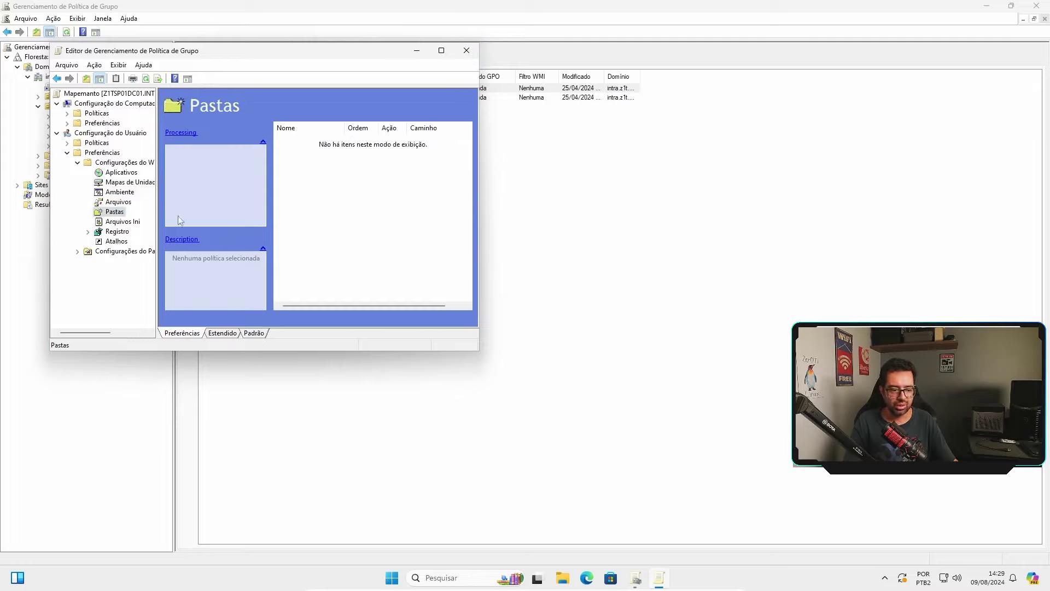
{"action": "left_click", "coordinate": [113, 173]}
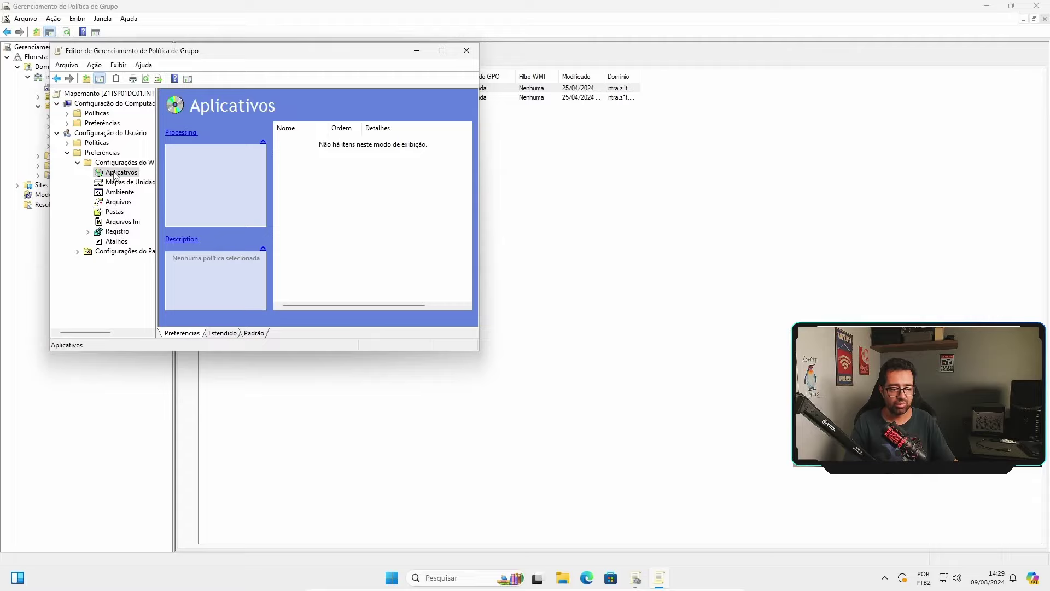
{"action": "left_click", "coordinate": [67, 153]}
{"action": "left_click", "coordinate": [67, 143]}
{"action": "left_click", "coordinate": [88, 153]}
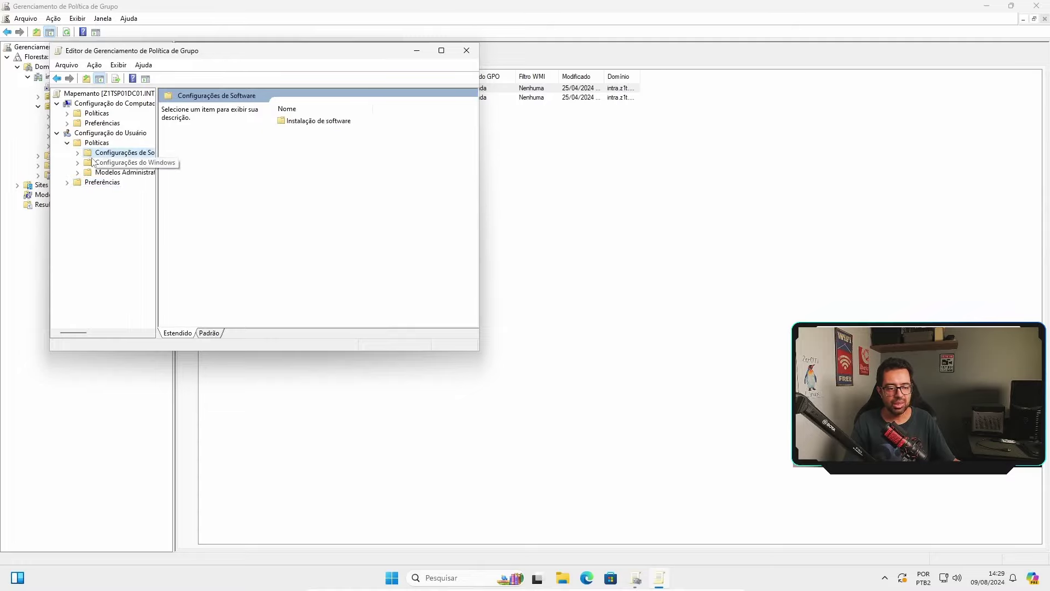
{"action": "left_click", "coordinate": [78, 153]}
{"action": "left_click", "coordinate": [77, 153]}
{"action": "left_click", "coordinate": [77, 163]}
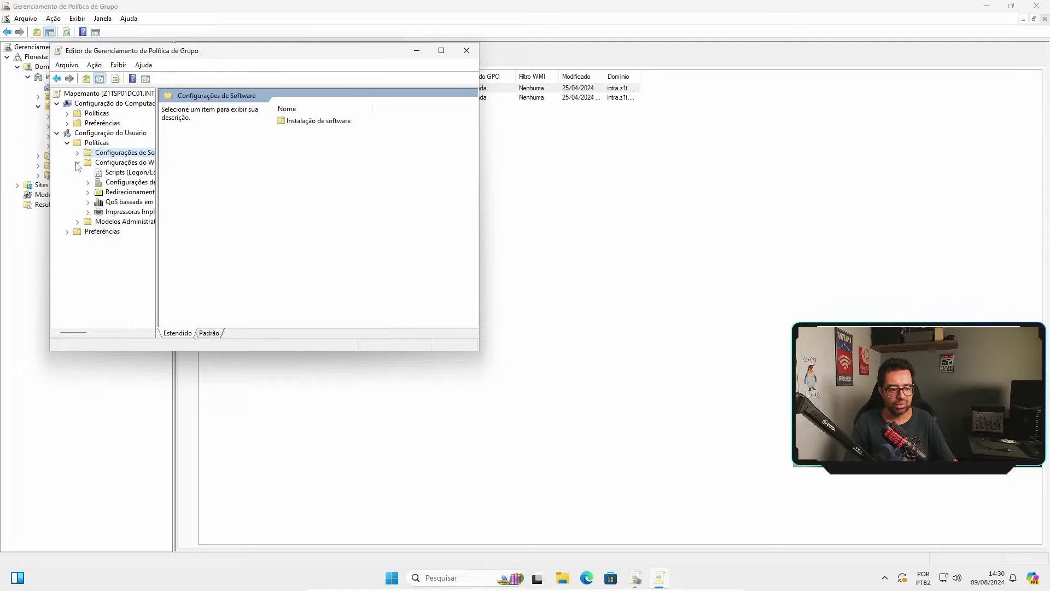
{"action": "left_click", "coordinate": [77, 163]}
{"action": "left_click", "coordinate": [77, 173]}
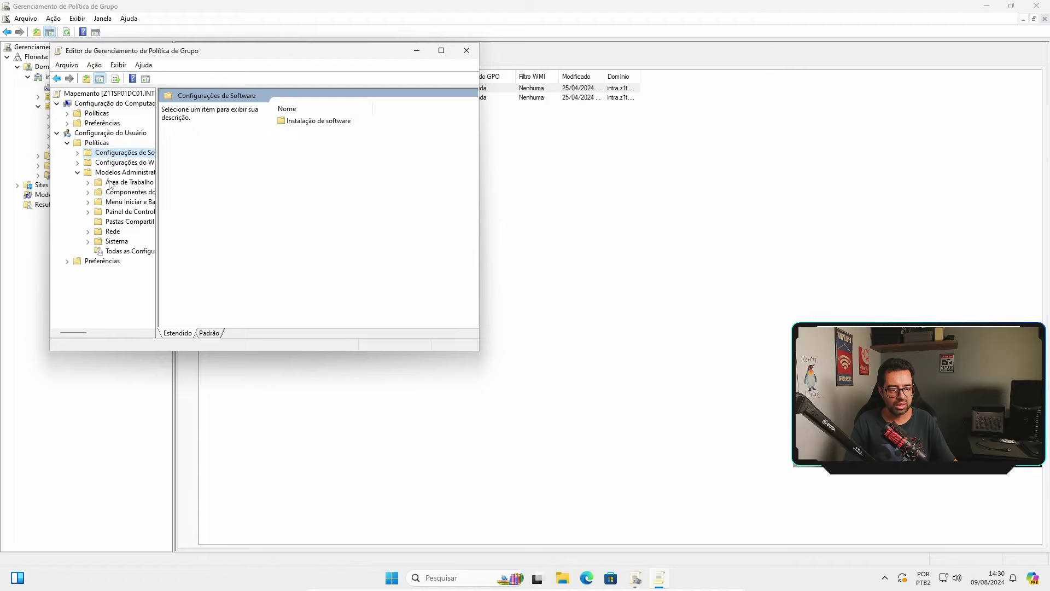
List the Área de Trabalho settings with their state in the Padrão view, then open Componentes do Windows.
{"action": "left_click", "coordinate": [113, 183]}
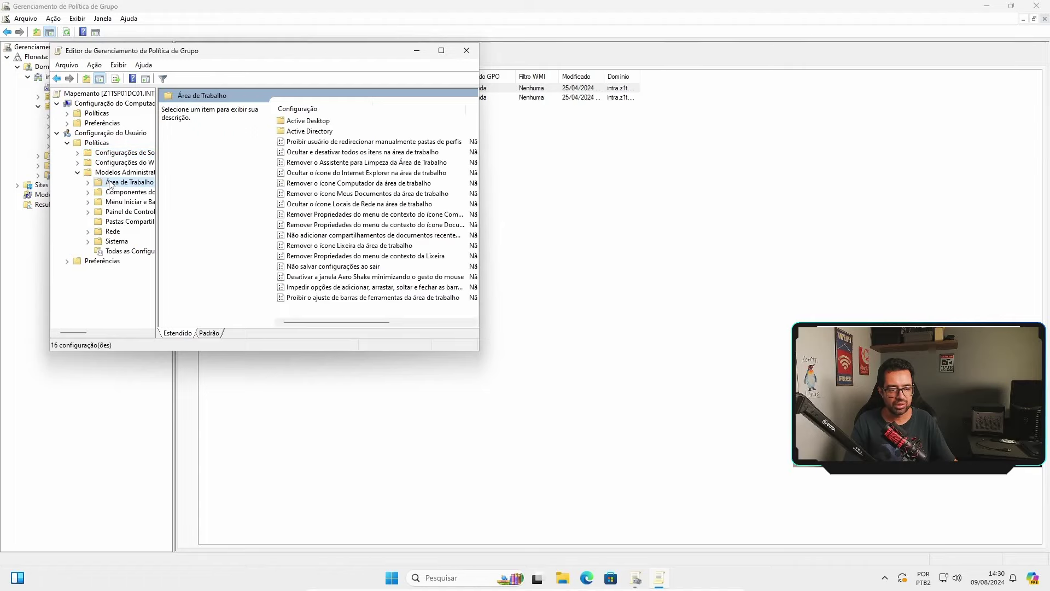
{"action": "left_click", "coordinate": [209, 333]}
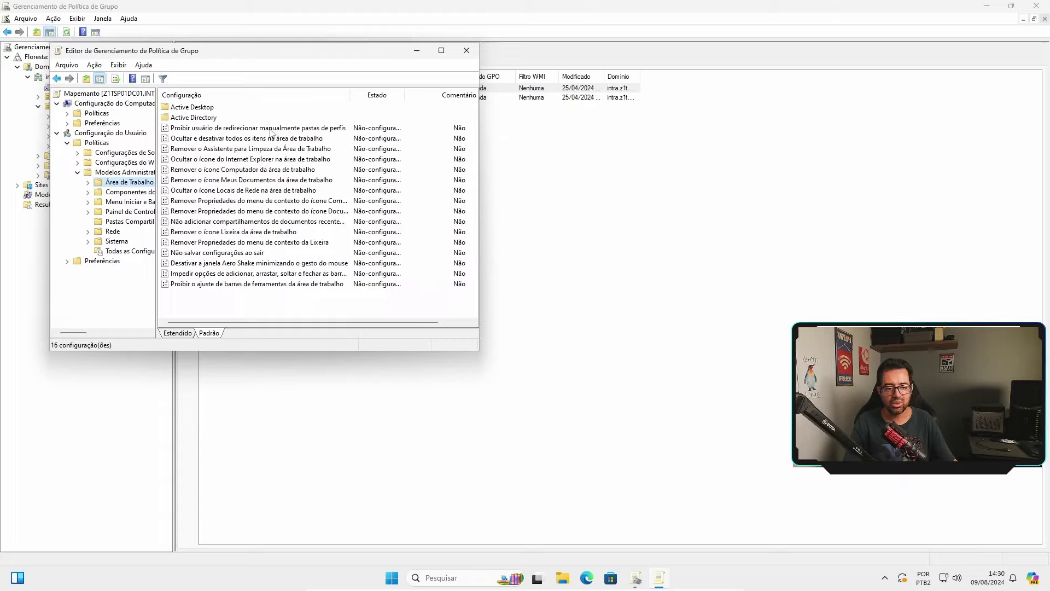
{"action": "left_click", "coordinate": [325, 130]}
{"action": "left_click", "coordinate": [276, 150]}
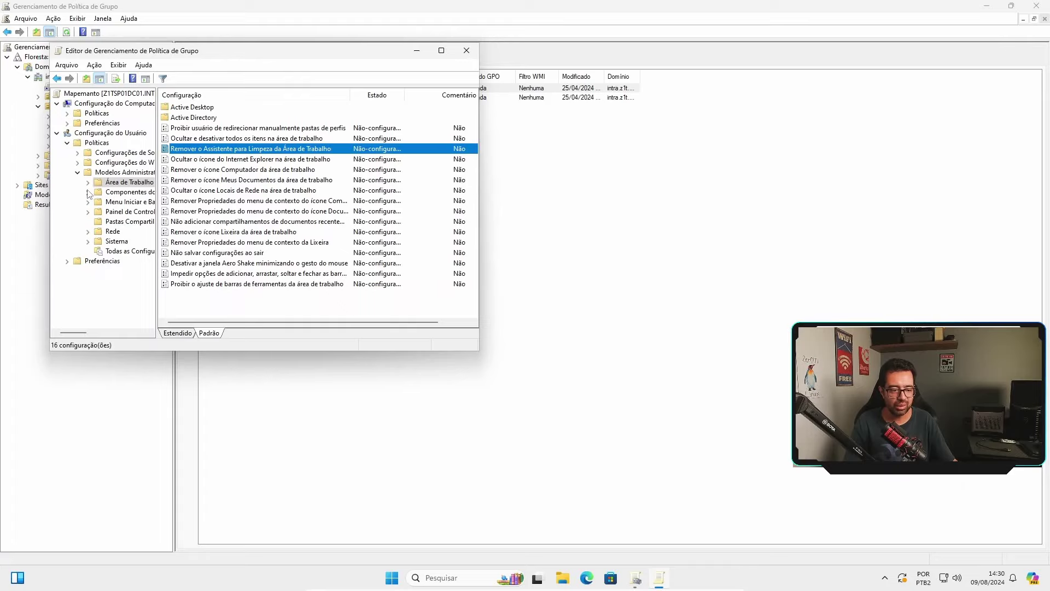
{"action": "left_click", "coordinate": [112, 192]}
{"action": "scroll", "coordinate": [366, 180], "scroll_direction": "up", "scroll_amount": 10}
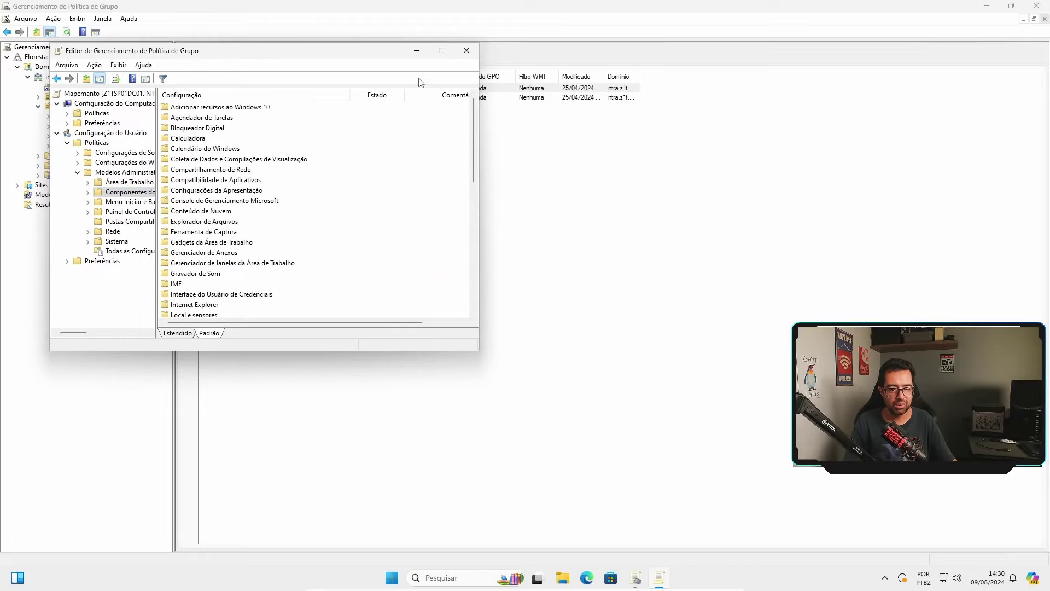
Maximize the editor and browse the Menu Iniciar, Painel de Controle, Pastas Compartilhadas and Sistema settings.
{"action": "left_click", "coordinate": [441, 51]}
{"action": "left_click", "coordinate": [402, 164]}
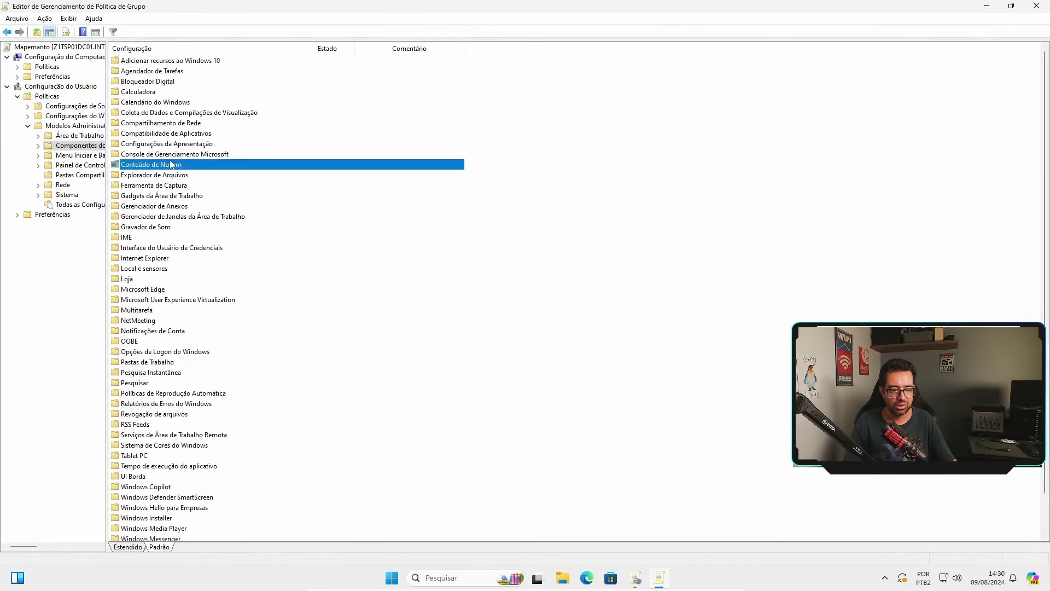
{"action": "left_click", "coordinate": [75, 158]}
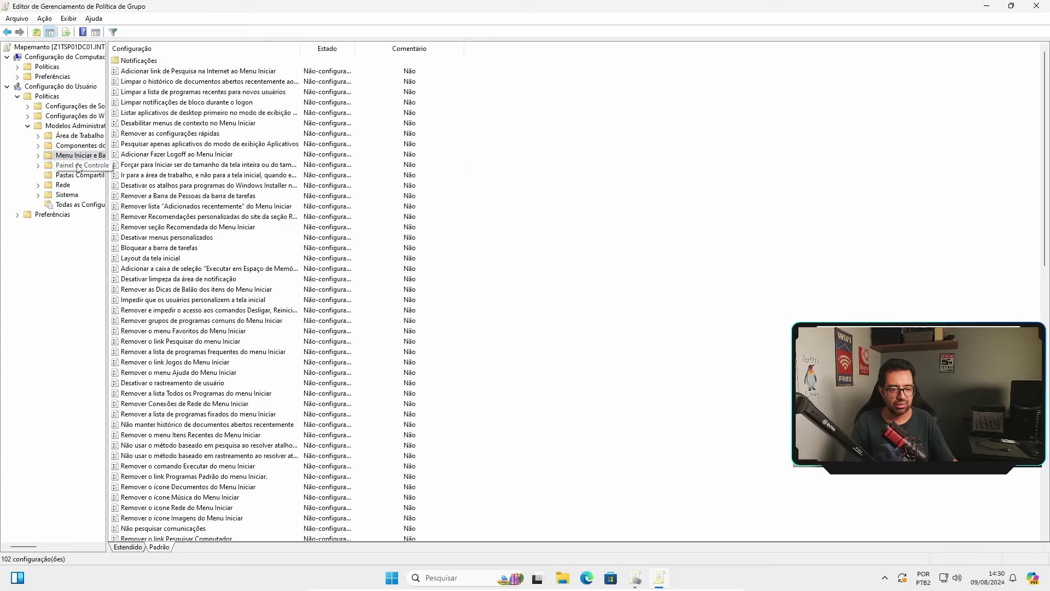
{"action": "scroll", "coordinate": [388, 253], "scroll_direction": "down", "scroll_amount": 18}
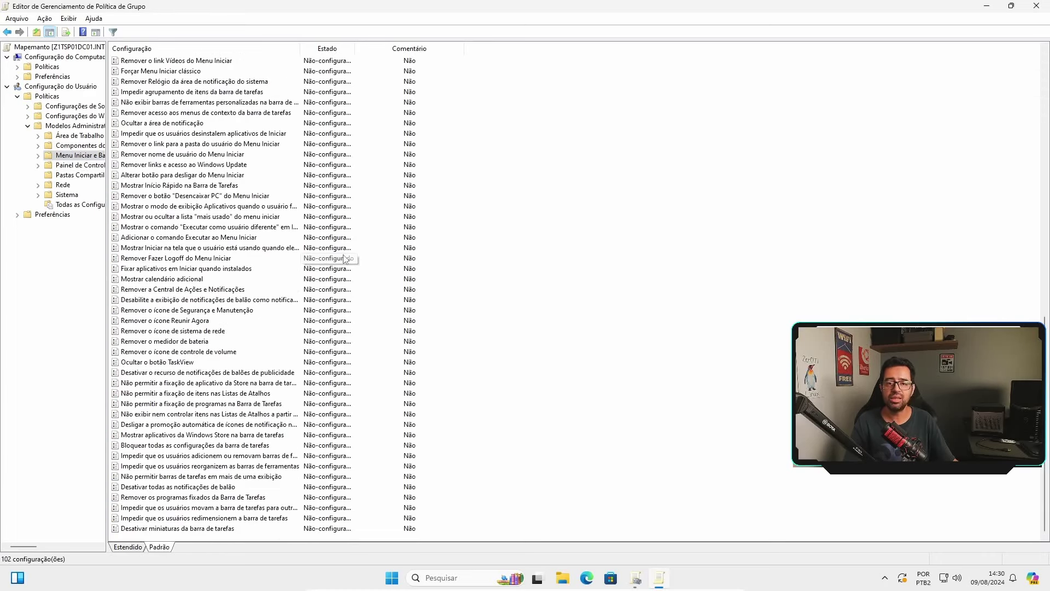
{"action": "scroll", "coordinate": [346, 258], "scroll_direction": "up", "scroll_amount": 10}
{"action": "left_click", "coordinate": [78, 165]}
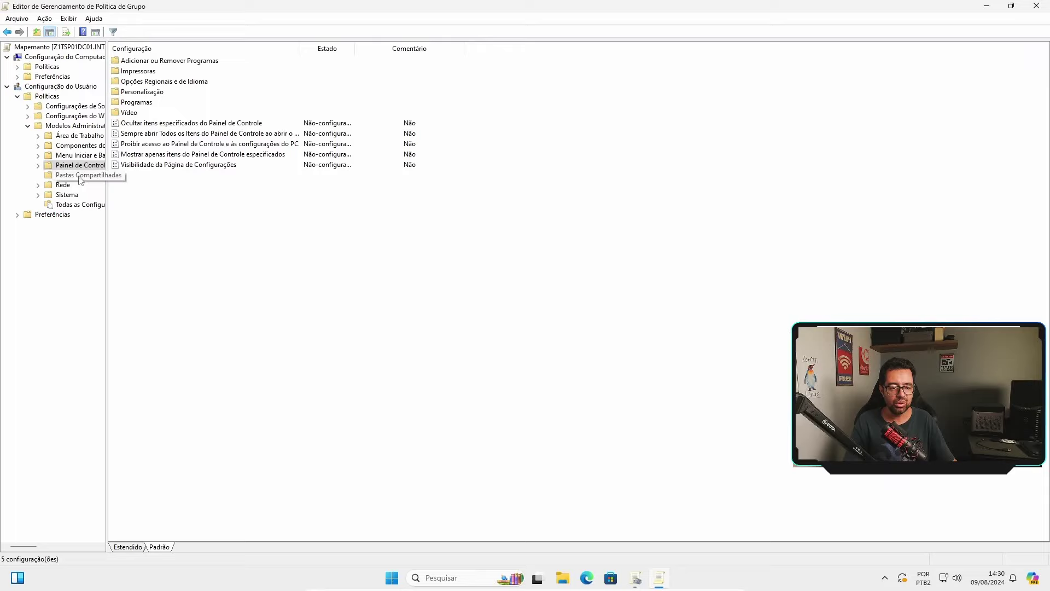
{"action": "left_click", "coordinate": [78, 175]}
{"action": "left_click", "coordinate": [66, 195]}
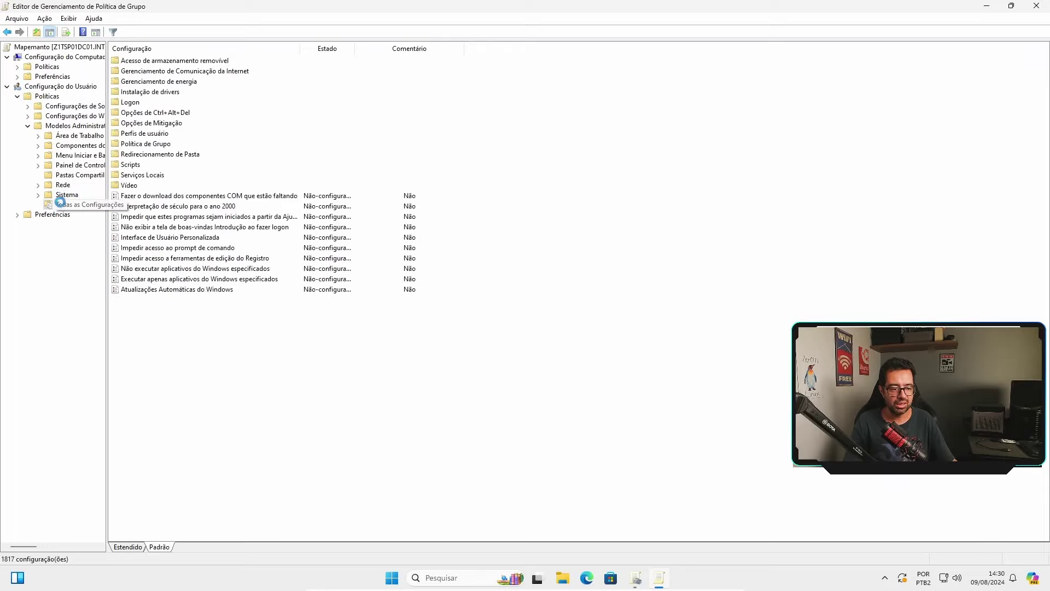
{"action": "key", "text": "Left"}
Review the Preferências, Windows and software settings and the 16 Área de Trabalho settings, then close the editor.
{"action": "left_click", "coordinate": [17, 214]}
{"action": "left_click", "coordinate": [38, 224]}
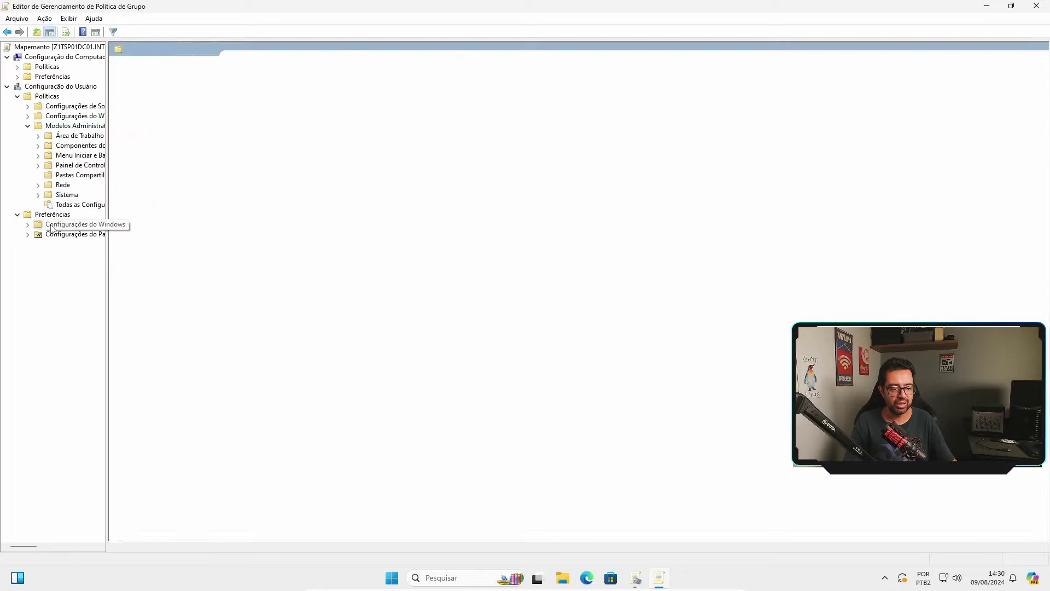
{"action": "left_click", "coordinate": [28, 116]}
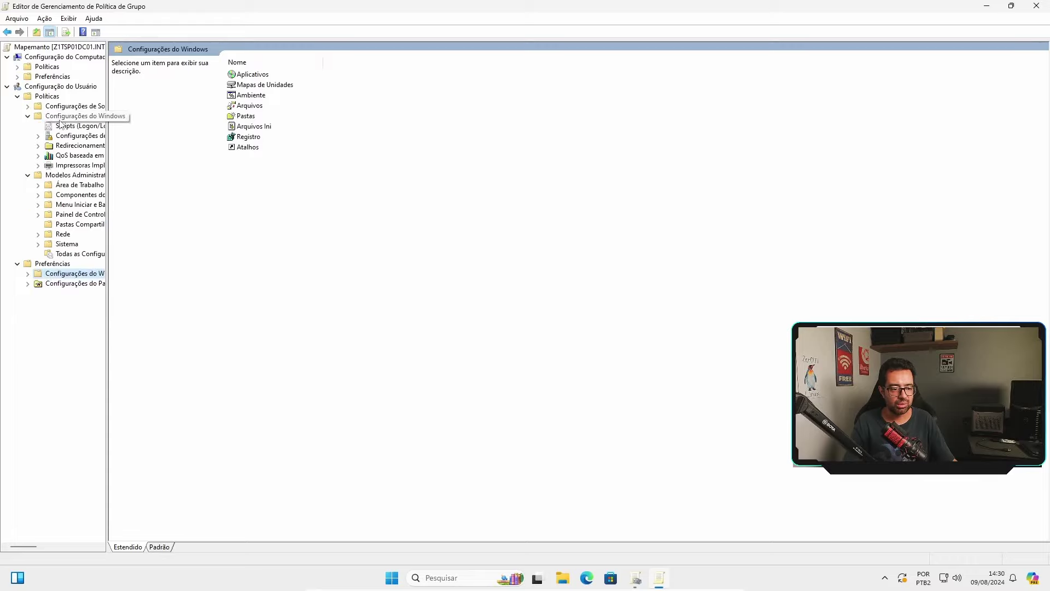
{"action": "double_click", "coordinate": [61, 106]}
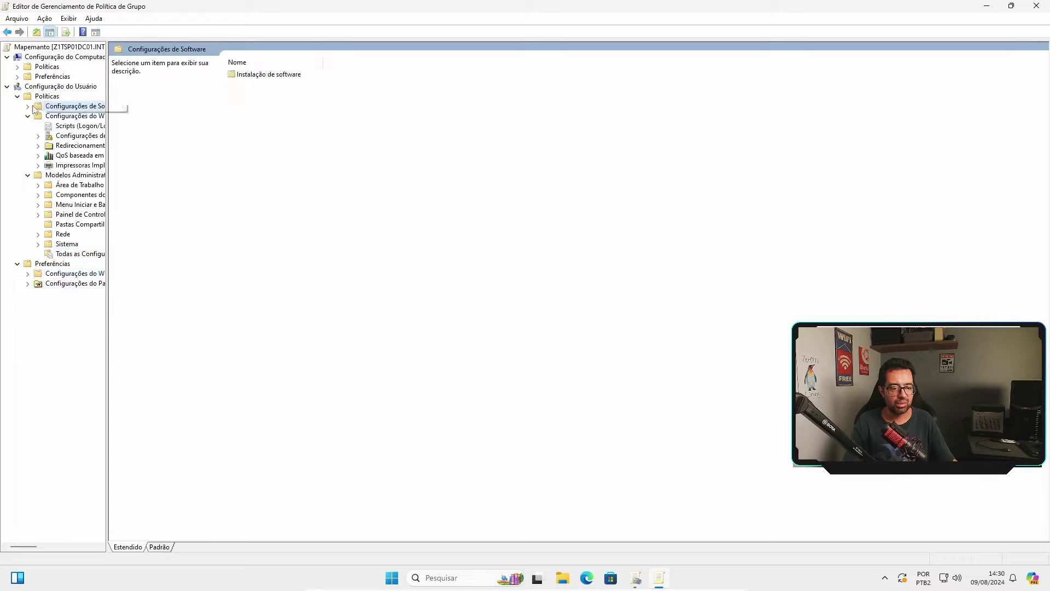
{"action": "left_click", "coordinate": [75, 185]}
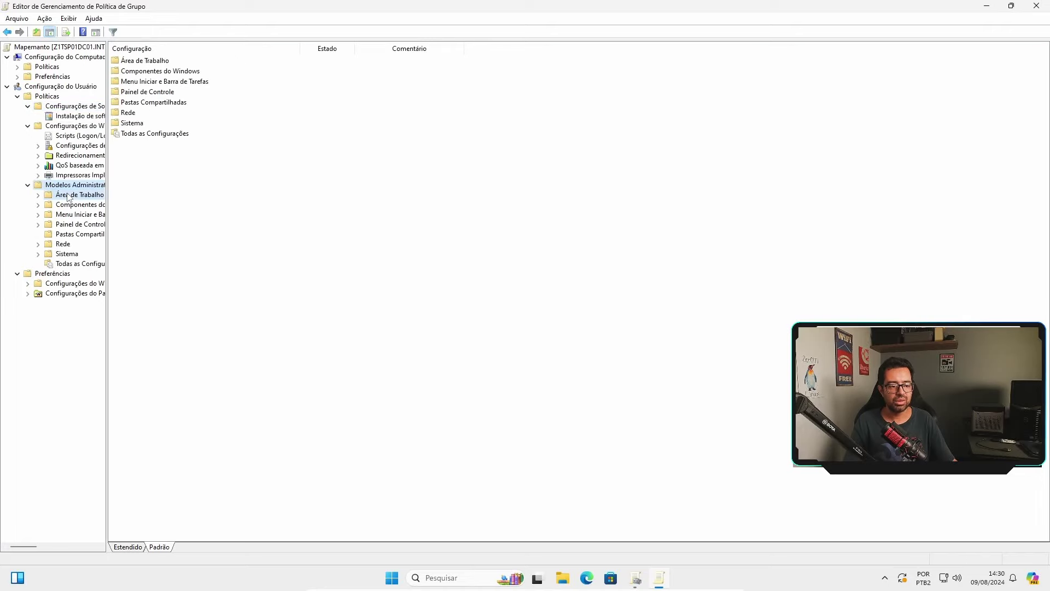
{"action": "left_click", "coordinate": [79, 195]}
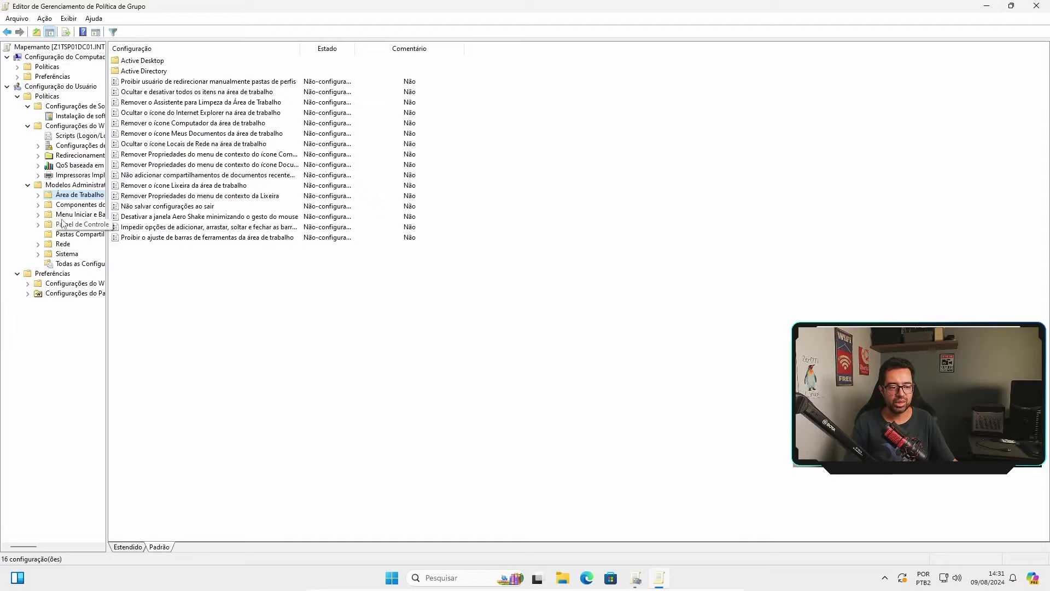
{"action": "left_click", "coordinate": [77, 204]}
{"action": "left_click", "coordinate": [81, 194]}
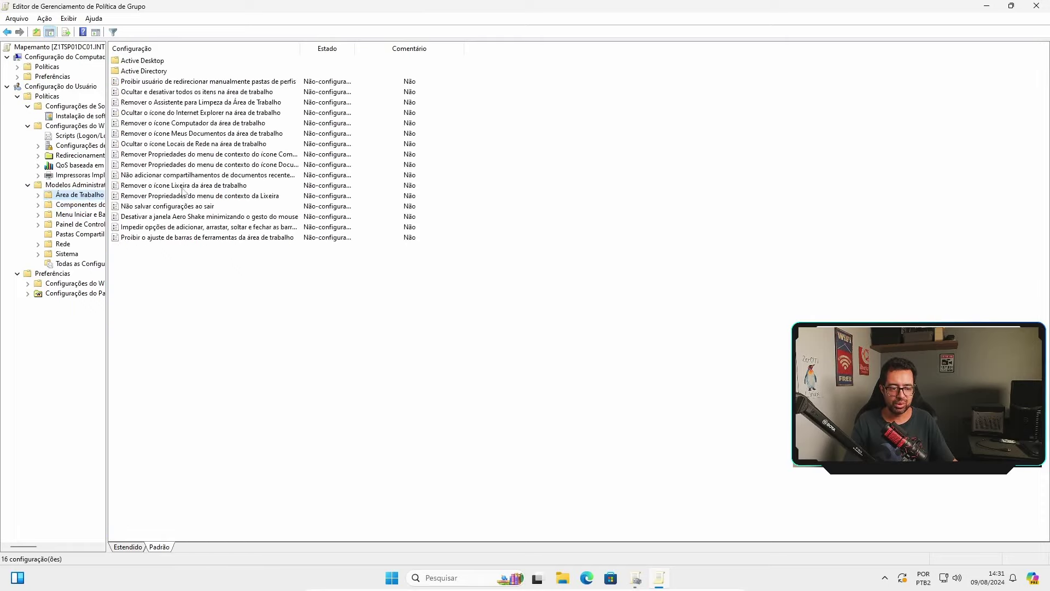
{"action": "key", "text": "alt+F4"}
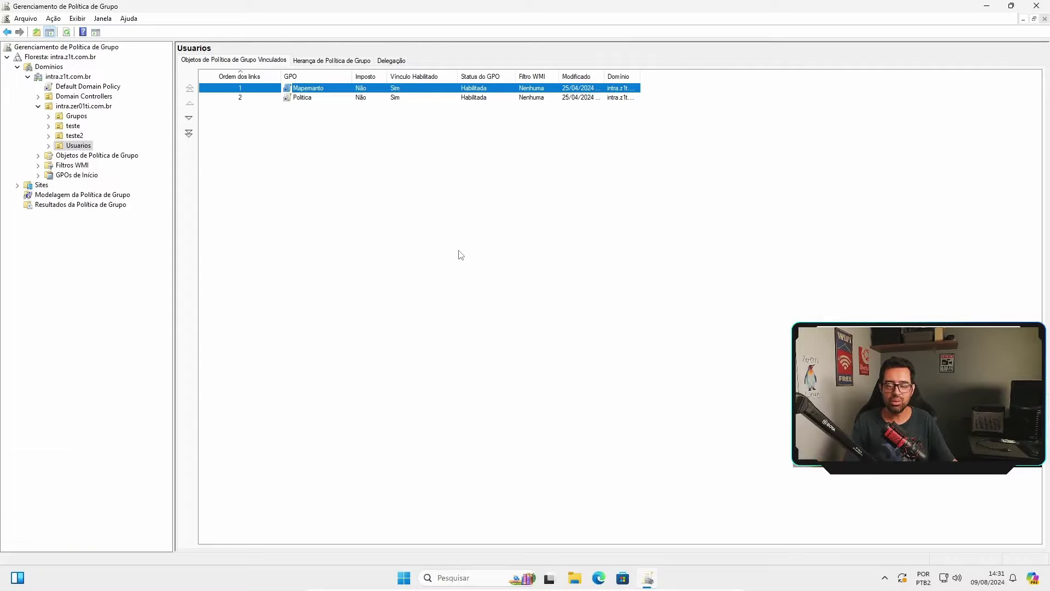
Check the Default Domain Policy's scope and its intra.z1t.com.br link, dismissing the link warning.
{"action": "left_click", "coordinate": [87, 86]}
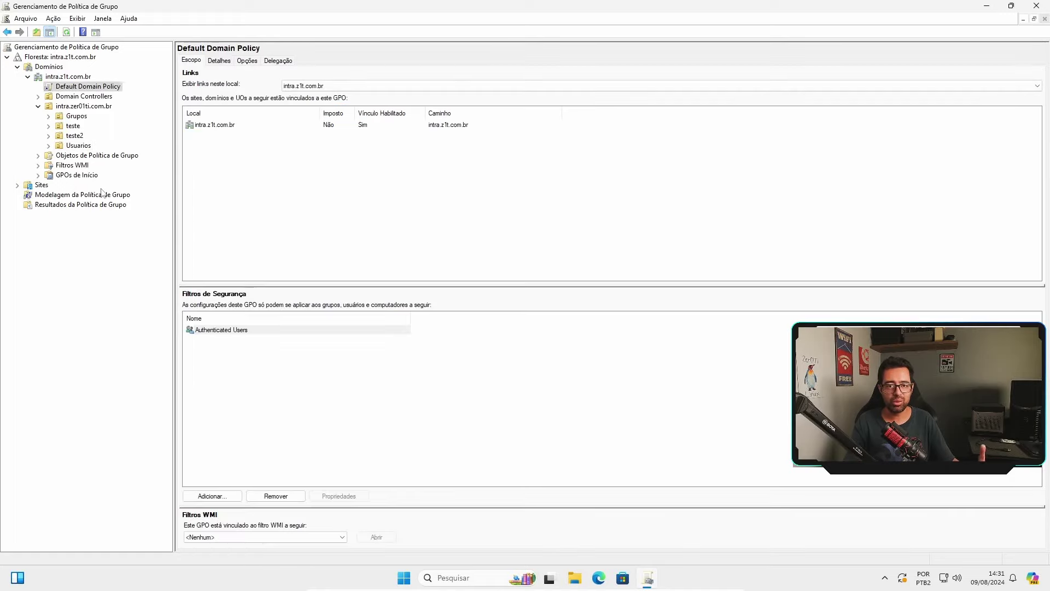
{"action": "left_click", "coordinate": [67, 173]}
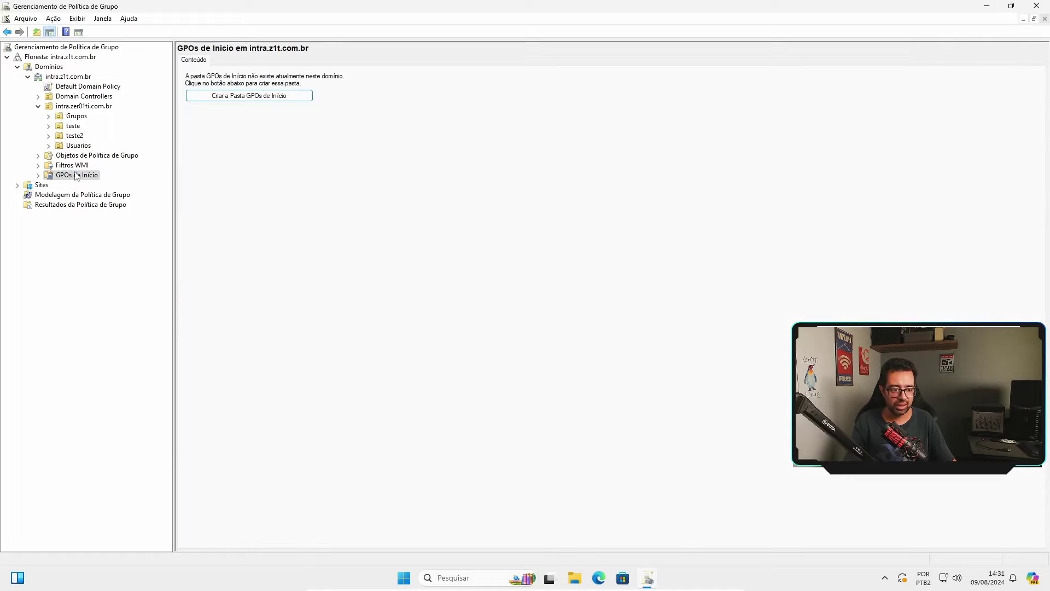
{"action": "left_click", "coordinate": [89, 89]}
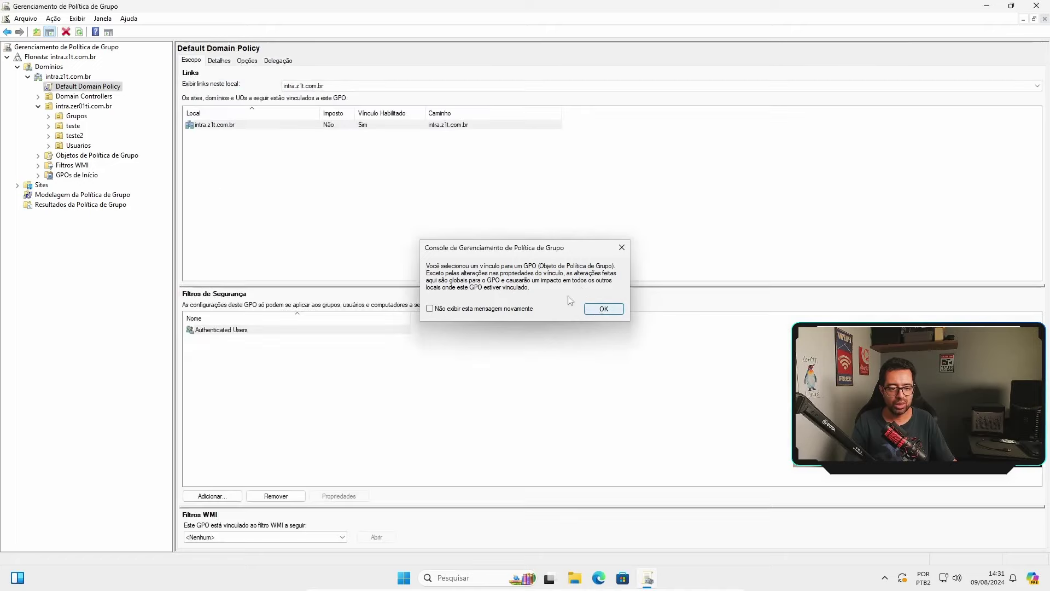
{"action": "left_click", "coordinate": [599, 310]}
{"action": "left_click", "coordinate": [219, 126]}
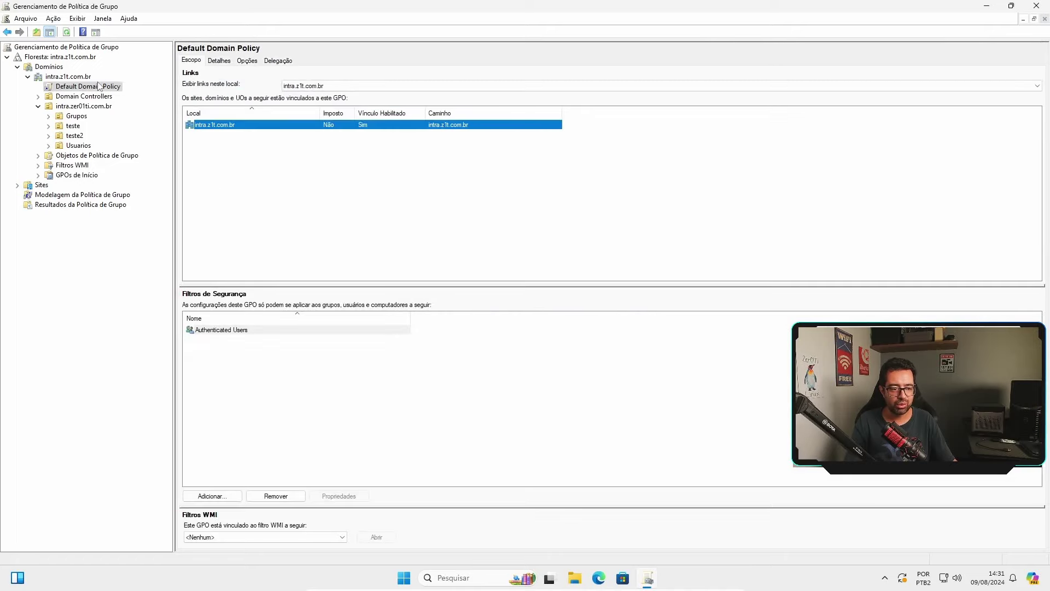
Edit the Default Domain Policy and expand the user Políticas down to Modelos Administrativos.
{"action": "right_click", "coordinate": [99, 86]}
{"action": "left_click", "coordinate": [120, 91]}
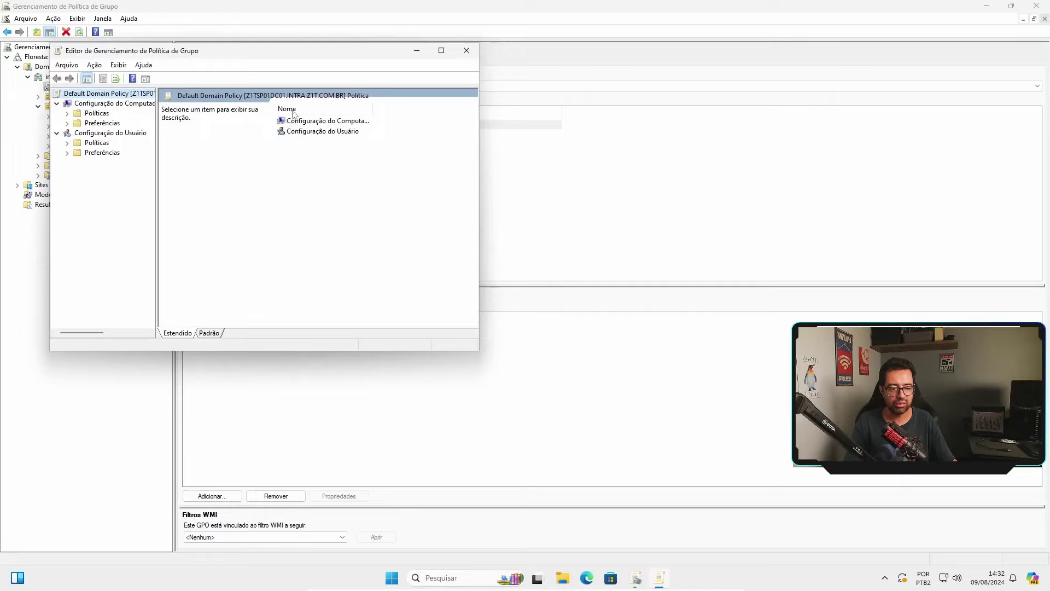
{"action": "left_click", "coordinate": [66, 143]}
{"action": "left_click", "coordinate": [122, 152]}
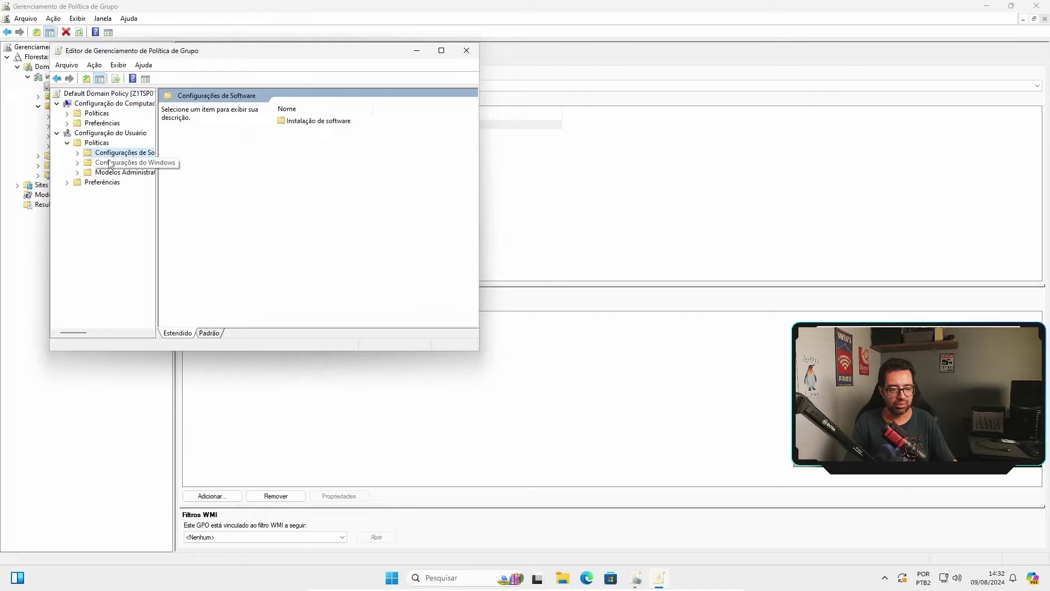
{"action": "left_click", "coordinate": [117, 162]}
{"action": "double_click", "coordinate": [115, 173]}
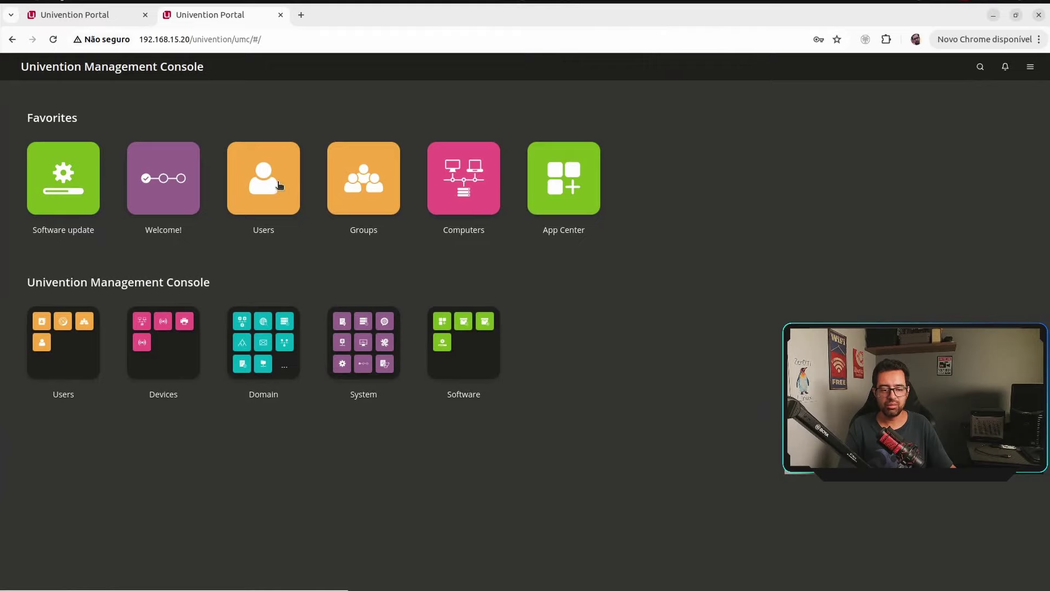
List the 9 domain accounts in Users and review the AD-created user's account details form.
{"action": "left_click", "coordinate": [279, 185]}
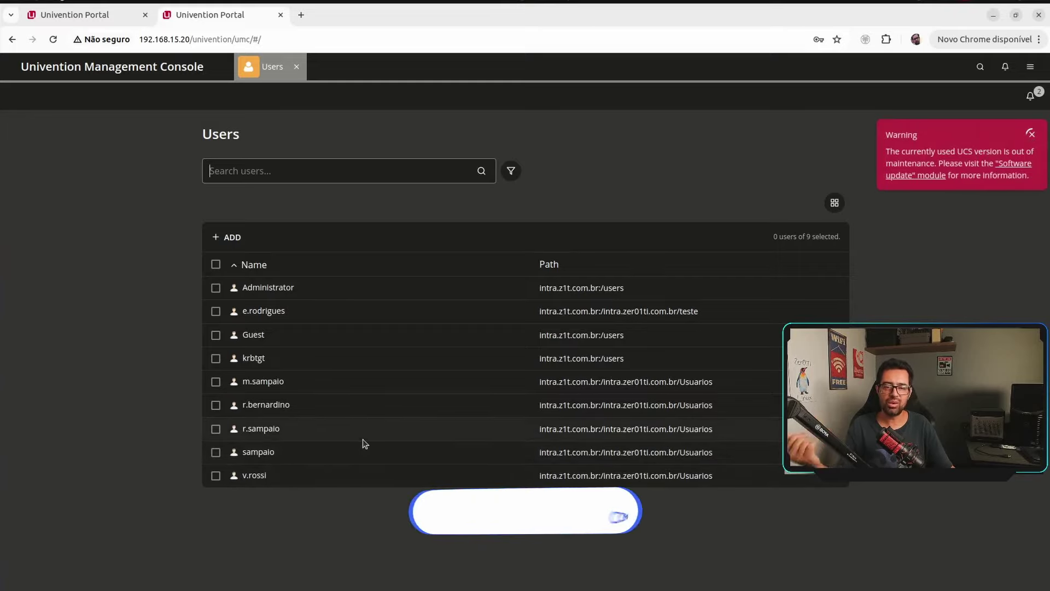
{"action": "left_click", "coordinate": [279, 452]}
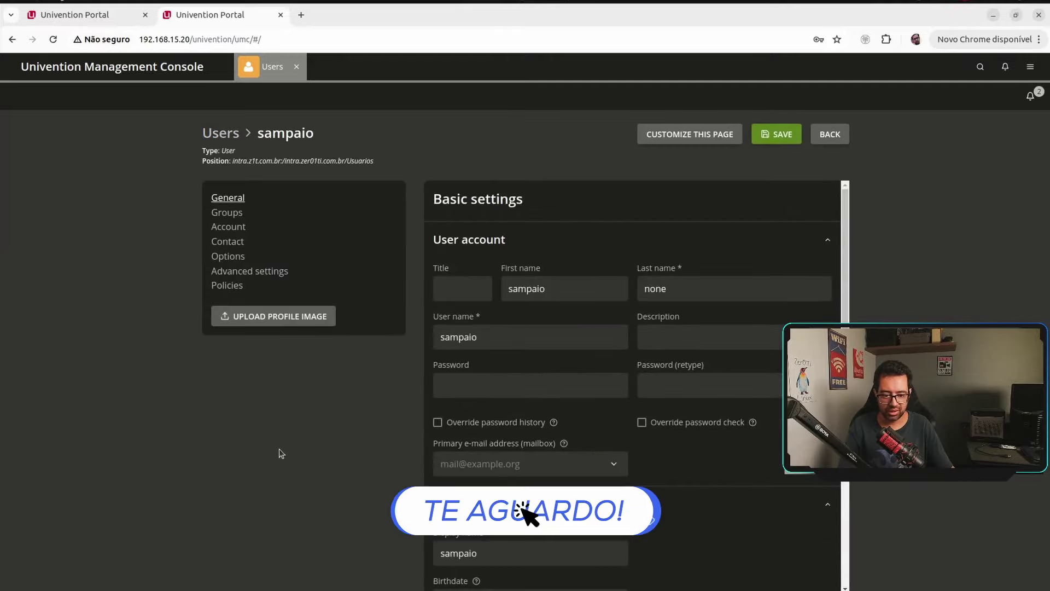
{"action": "scroll", "coordinate": [775, 322], "scroll_direction": "down", "scroll_amount": 5}
{"action": "scroll", "coordinate": [774, 322], "scroll_direction": "down", "scroll_amount": 2}
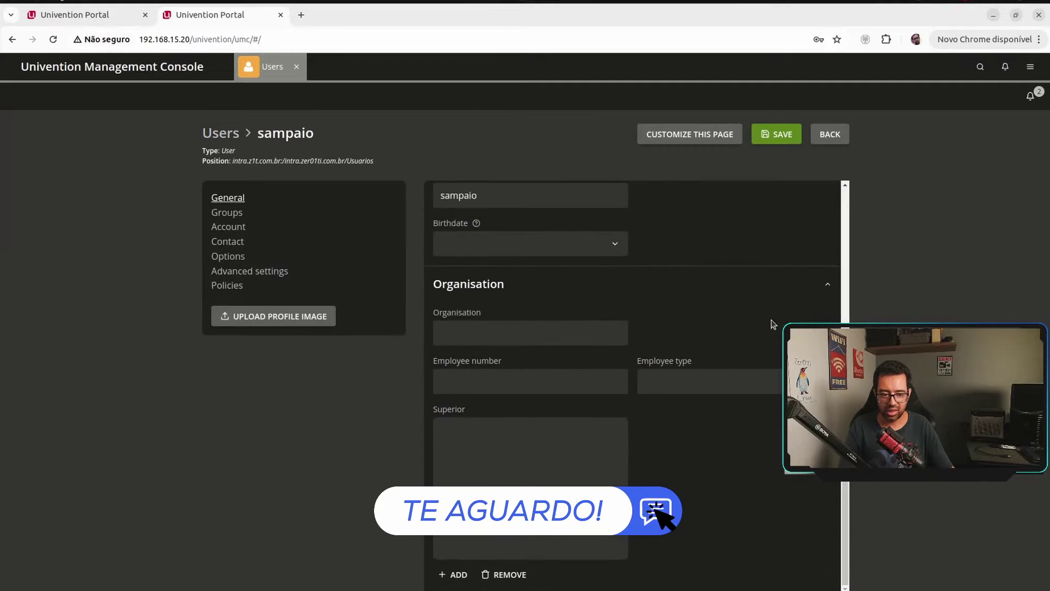
{"action": "scroll", "coordinate": [762, 324], "scroll_direction": "up", "scroll_amount": 8}
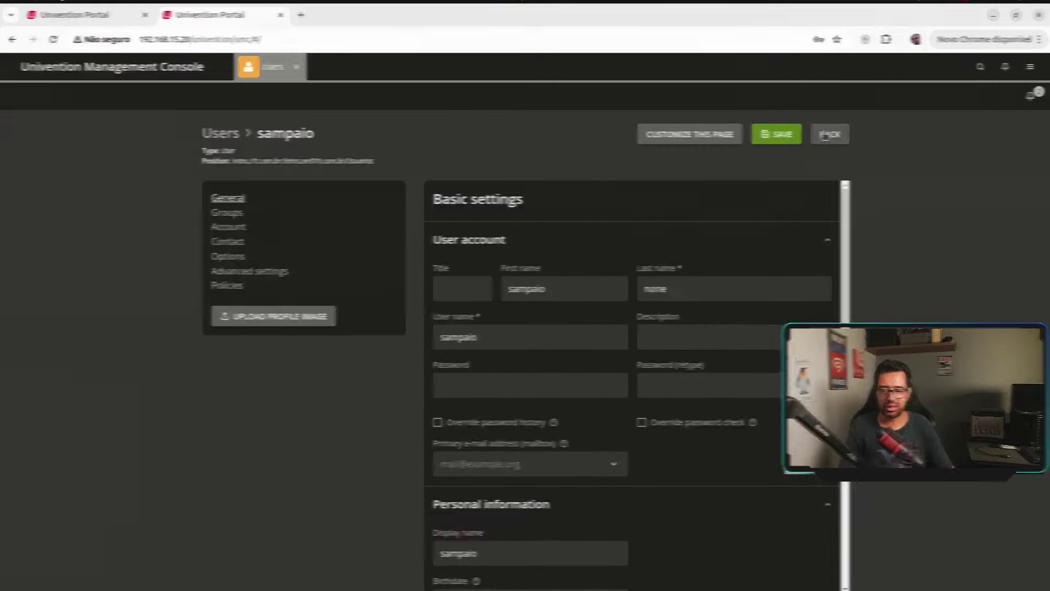